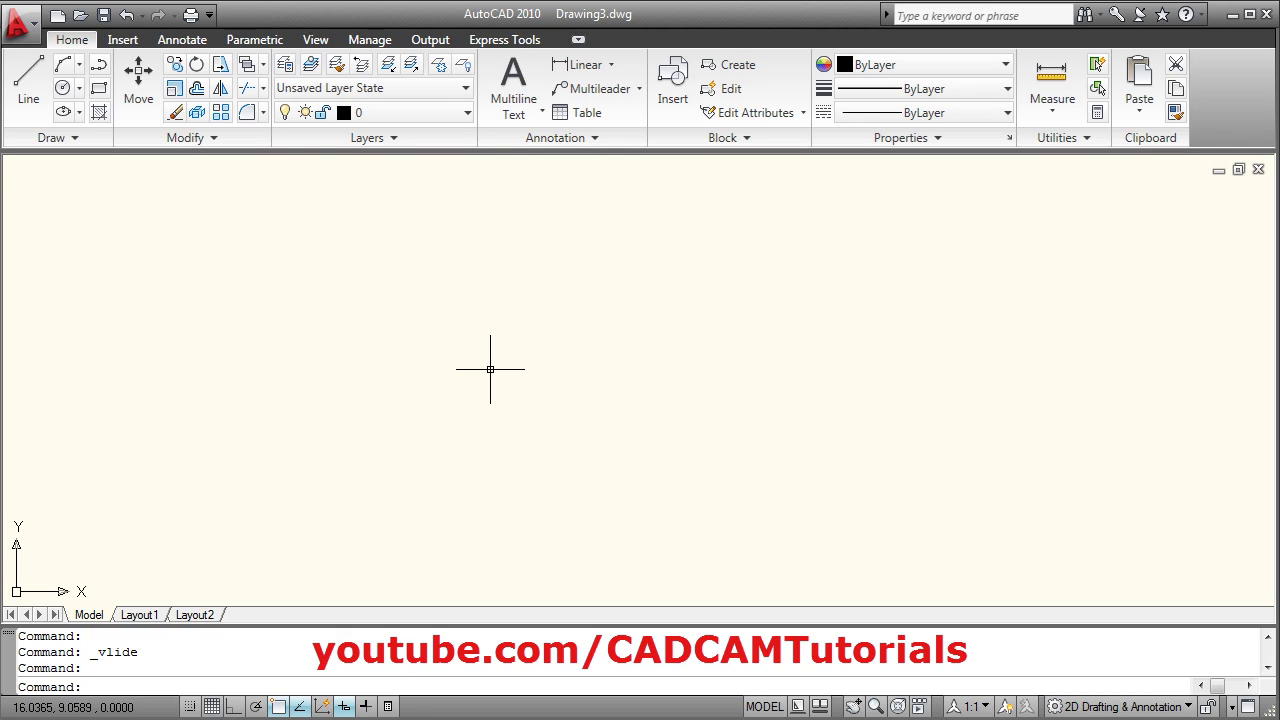
- Open Rect1.LSP in the Visual LISP editor from the Manage tab
click(368, 42)
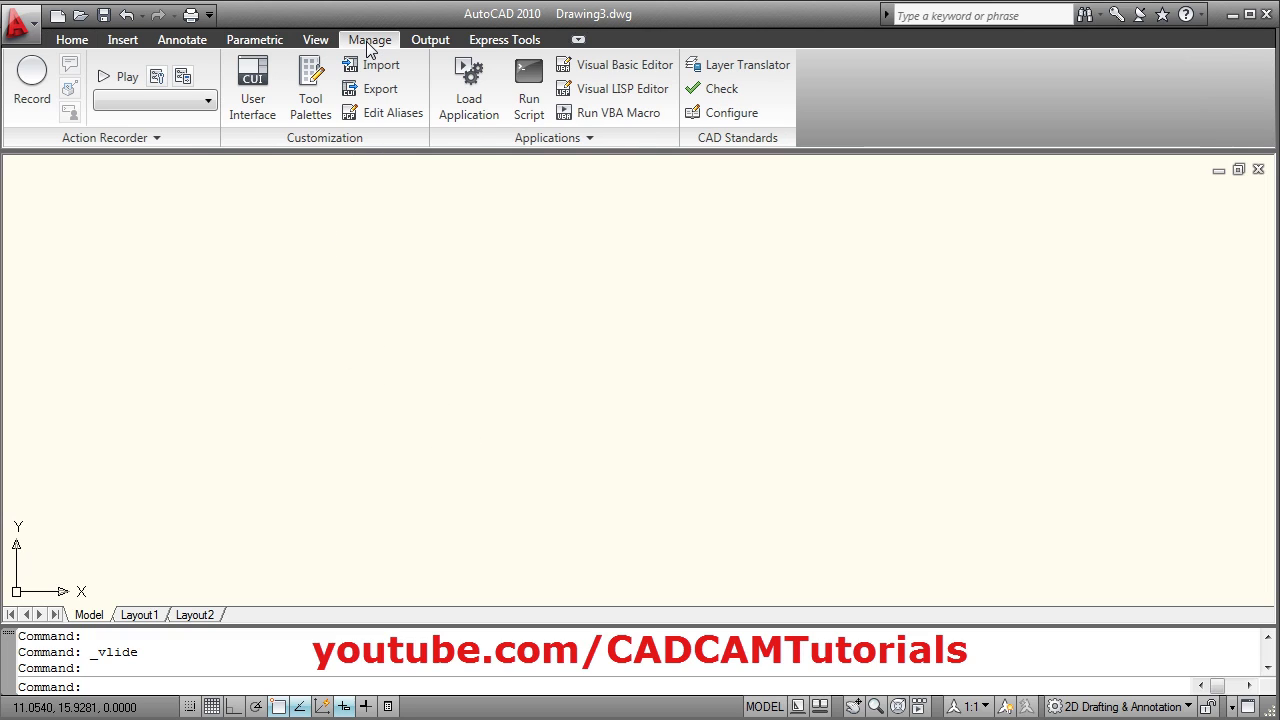
click(622, 90)
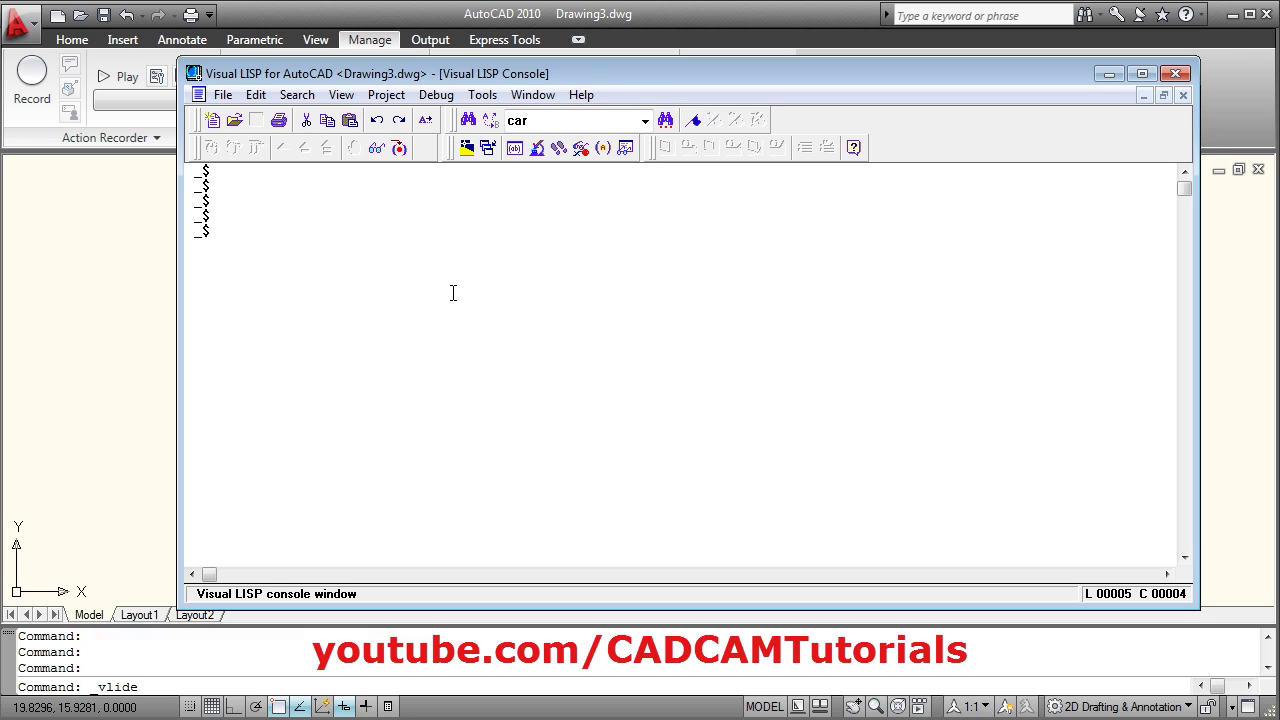
click(236, 120)
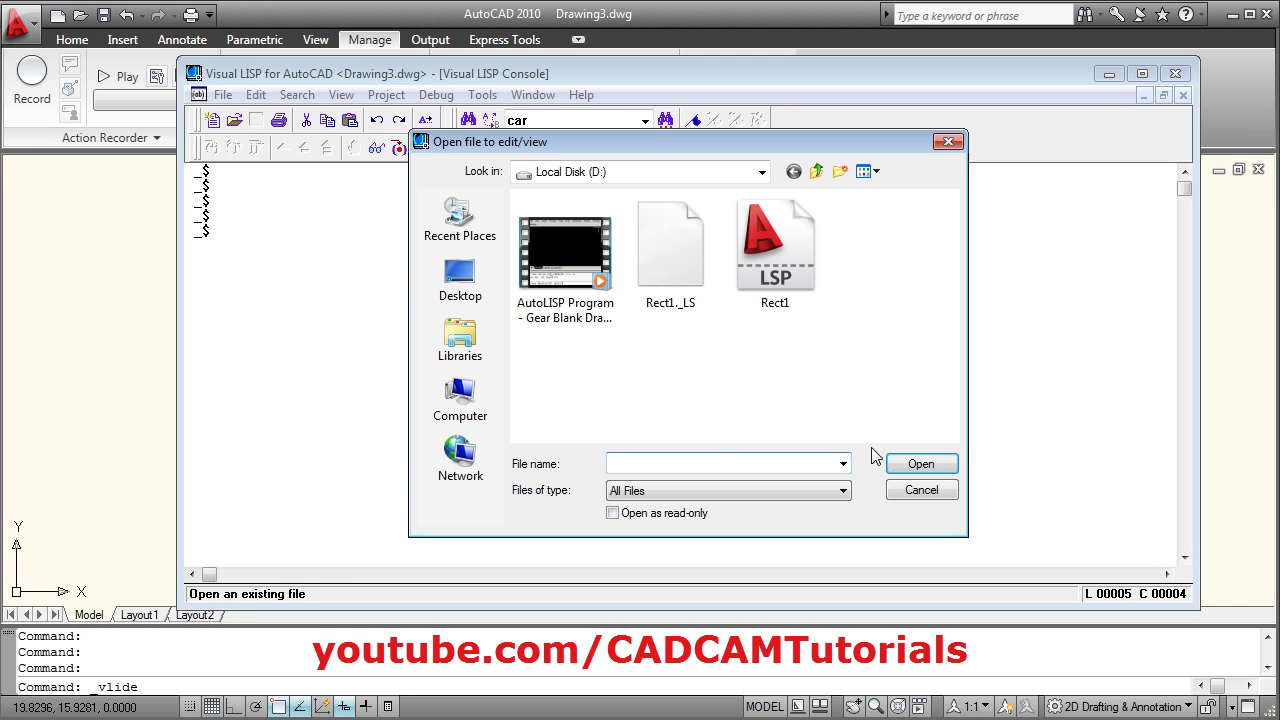
drag(790, 260, 917, 466)
click(920, 464)
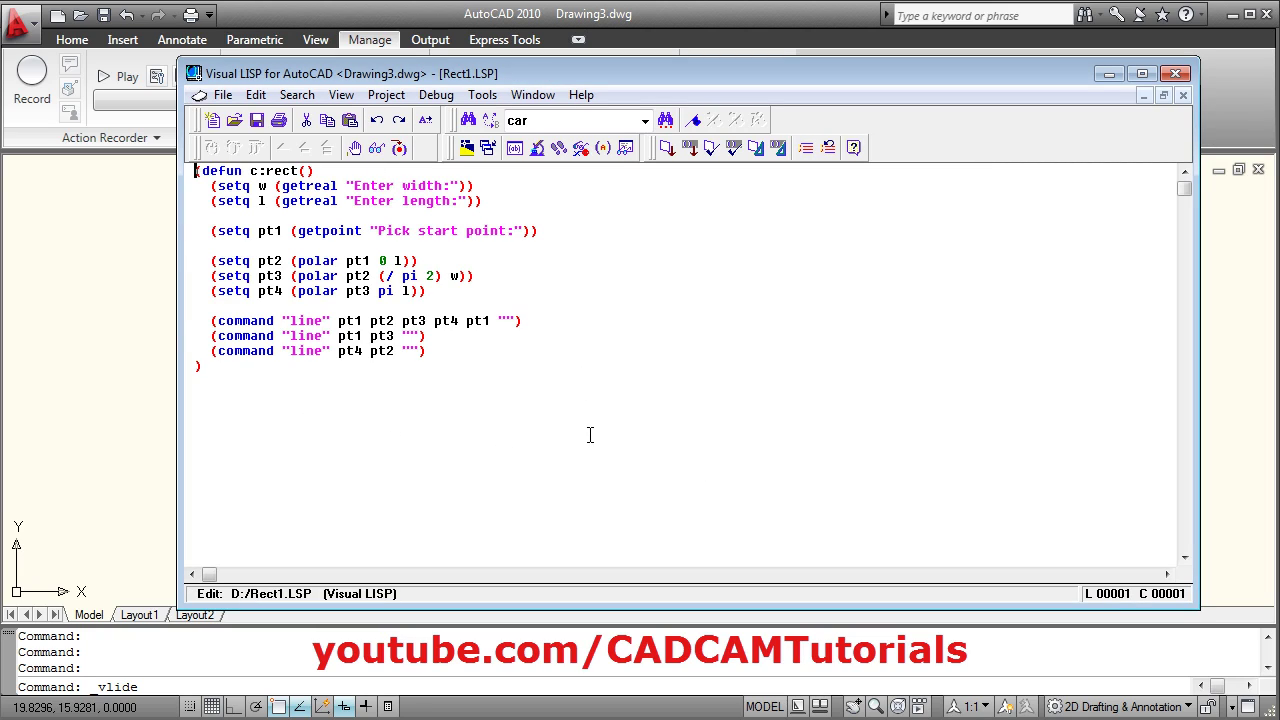
- Load the Rect1.LSP code into AutoCAD and highlight the rect name in c:rect
click(668, 150)
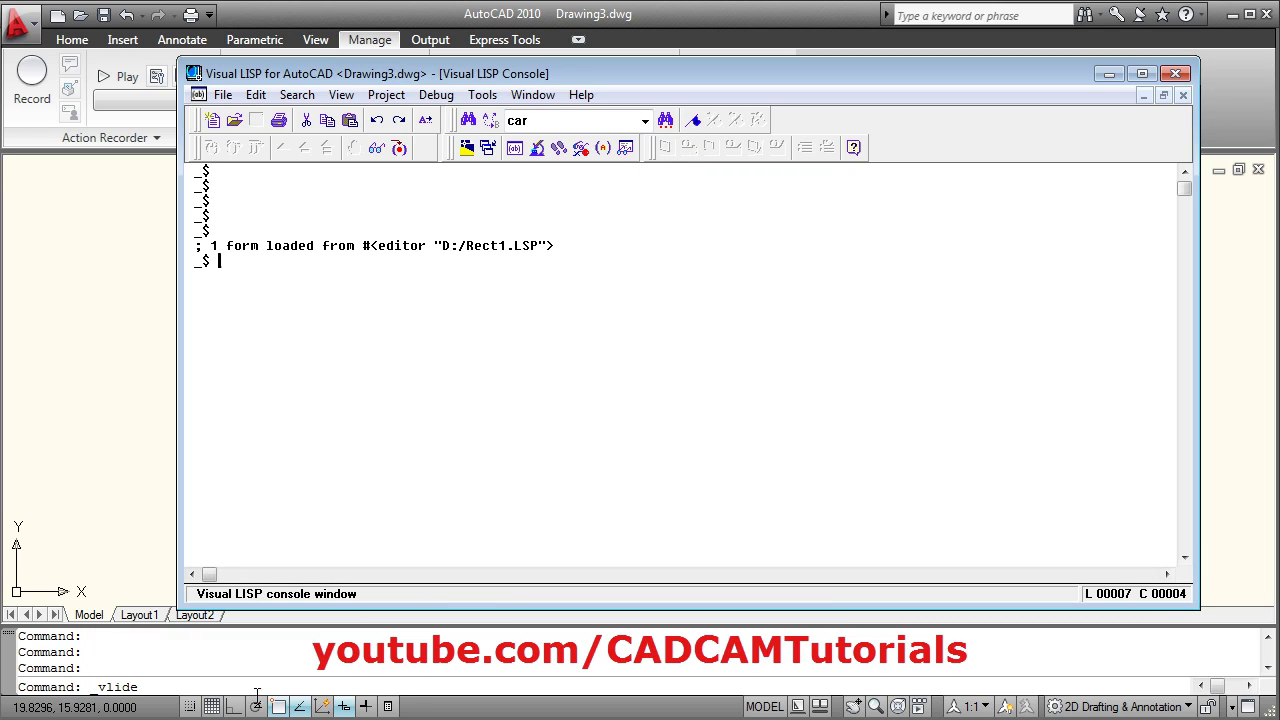
click(1183, 94)
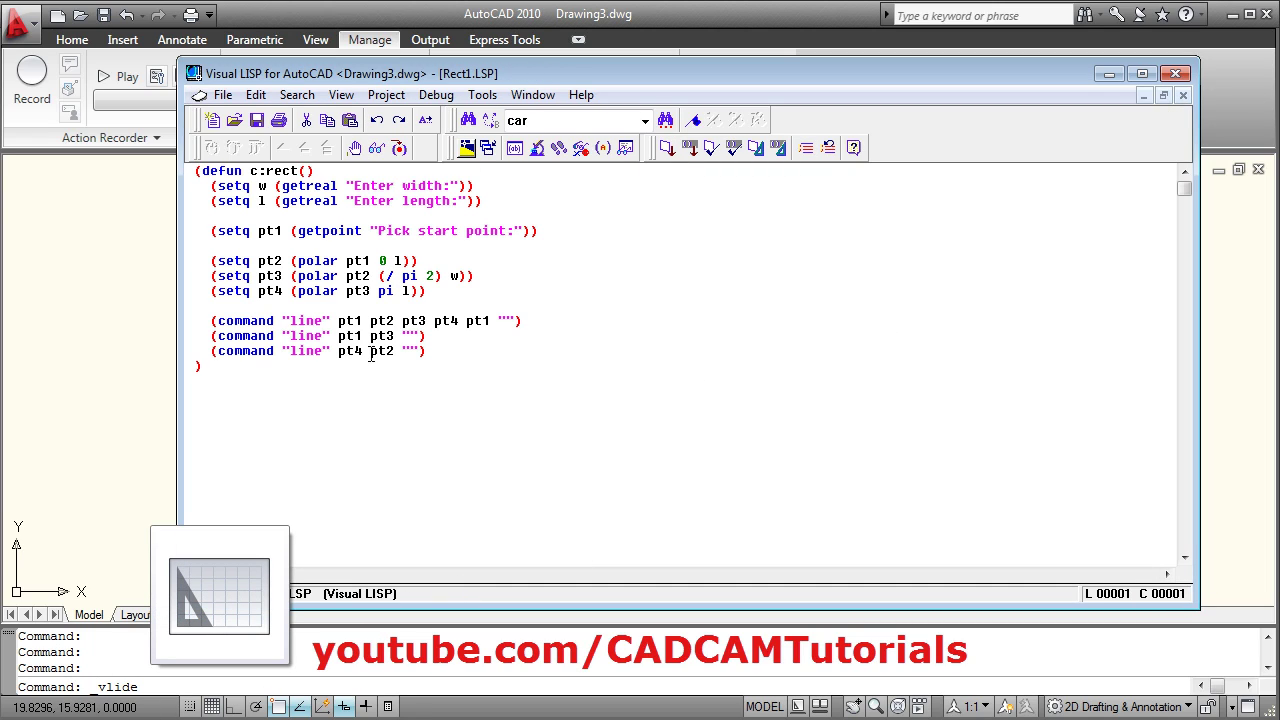
click(366, 386)
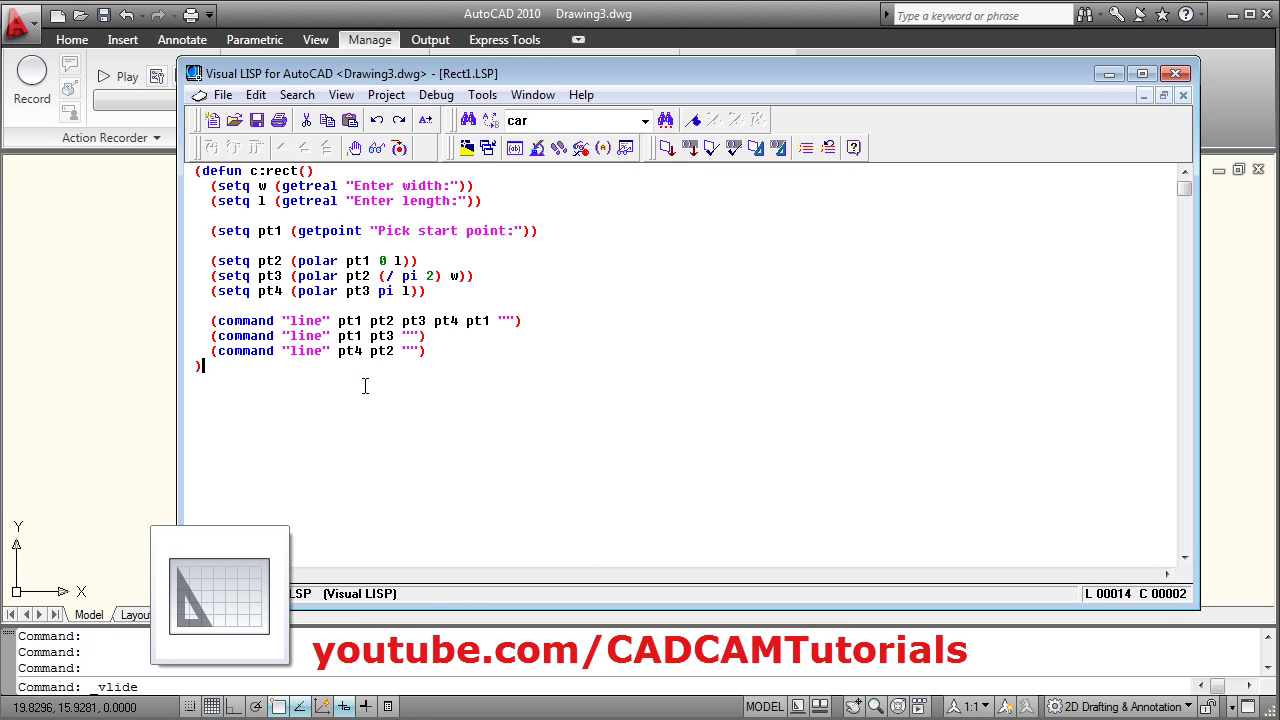
click(266, 171)
drag(266, 171, 300, 171)
- Run RECT to draw a crossed rectangle, width 5 and length 10
click(124, 356)
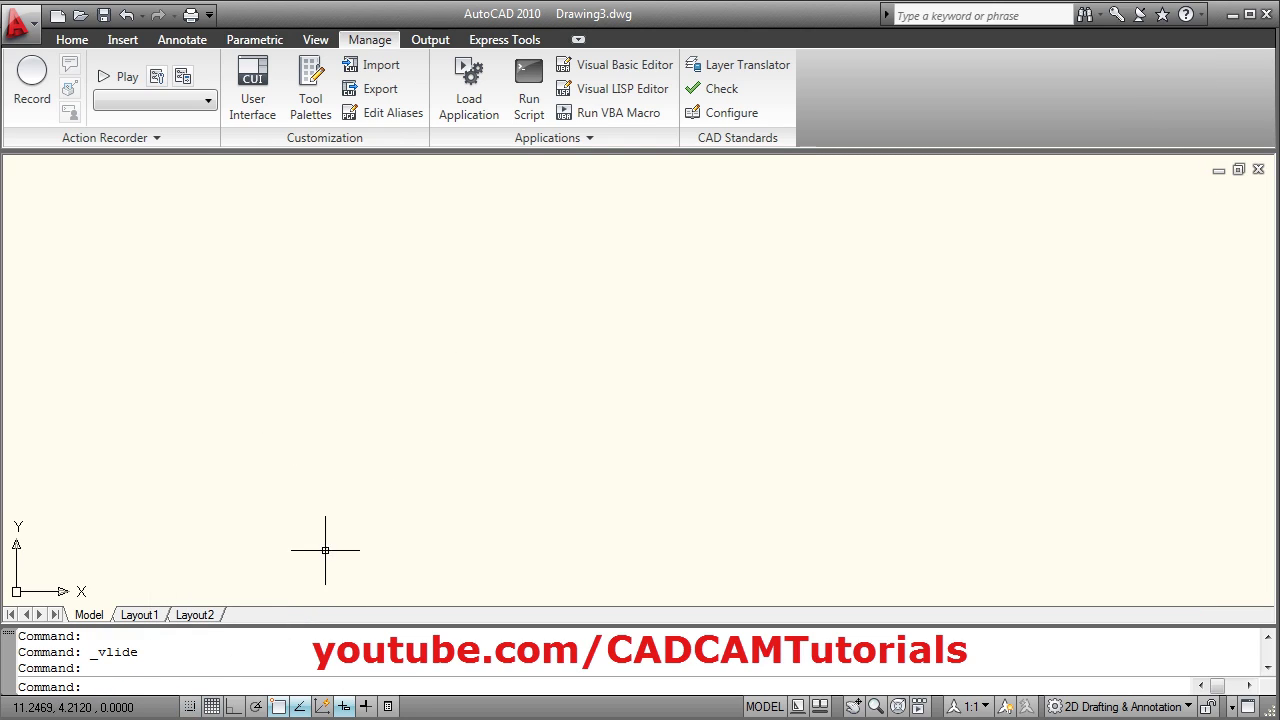
text(rect)
key(Return)
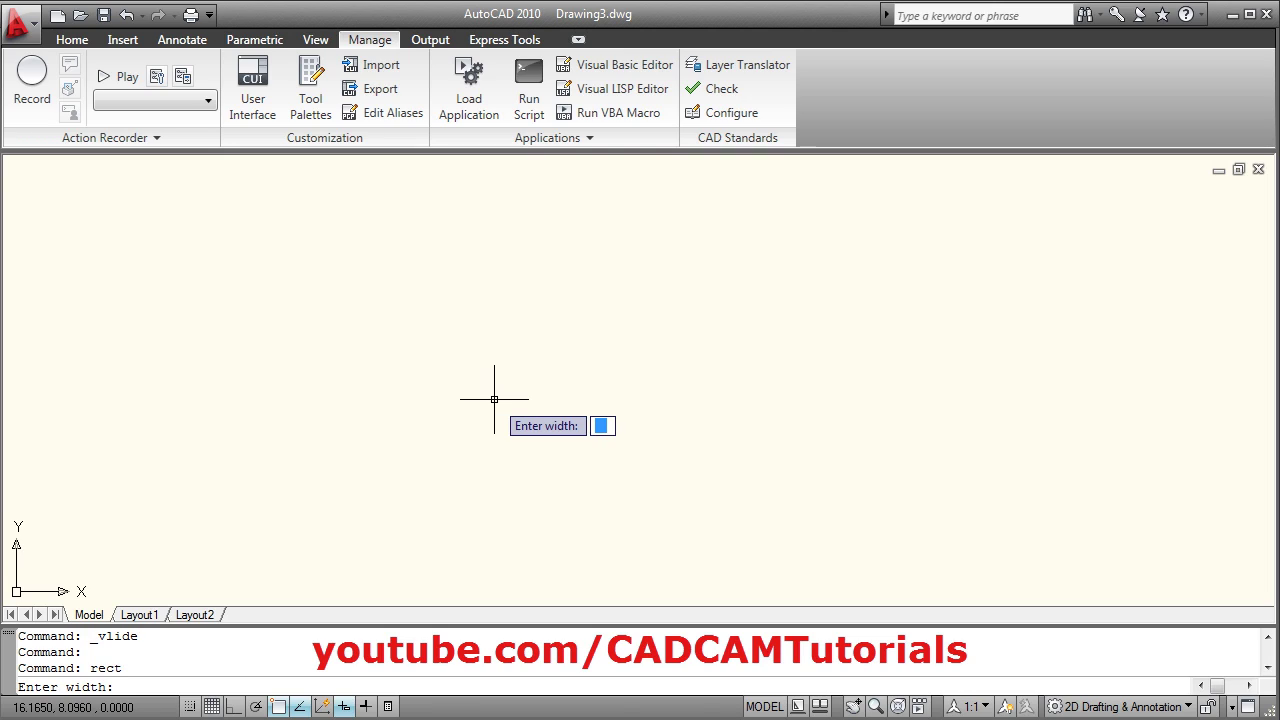
text(5)
key(Return)
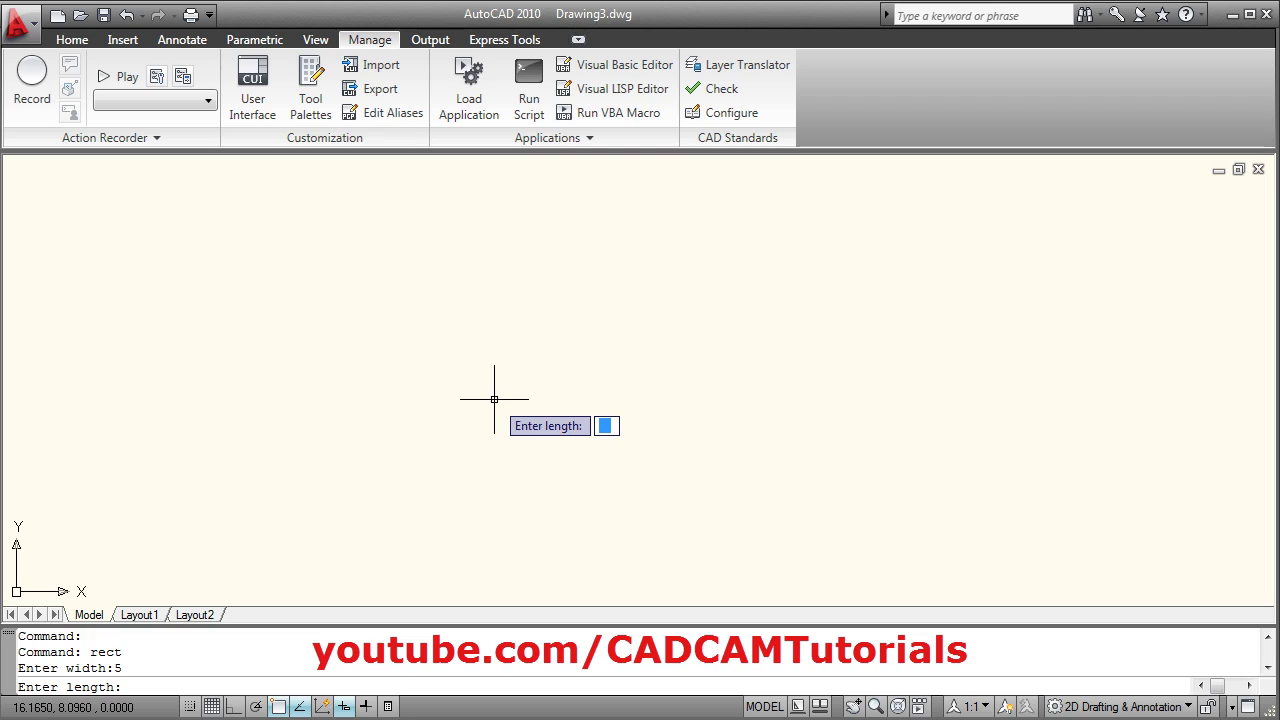
text(10)
key(Return)
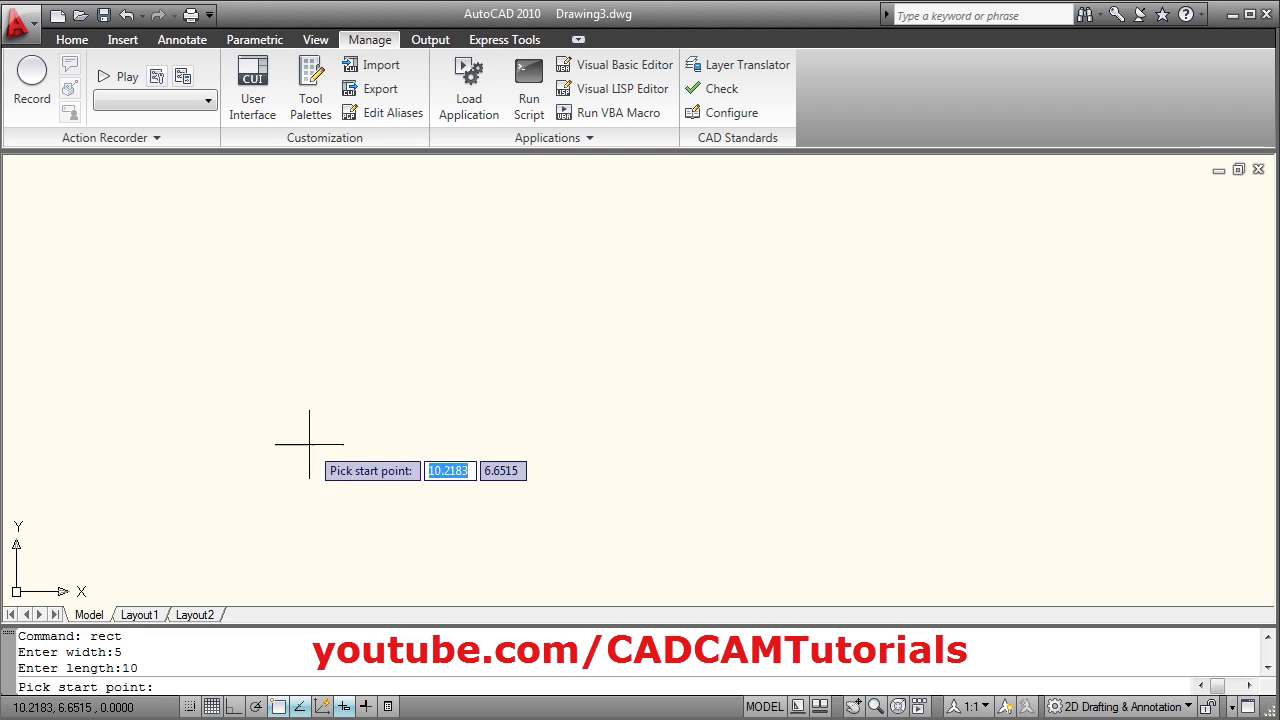
click(219, 464)
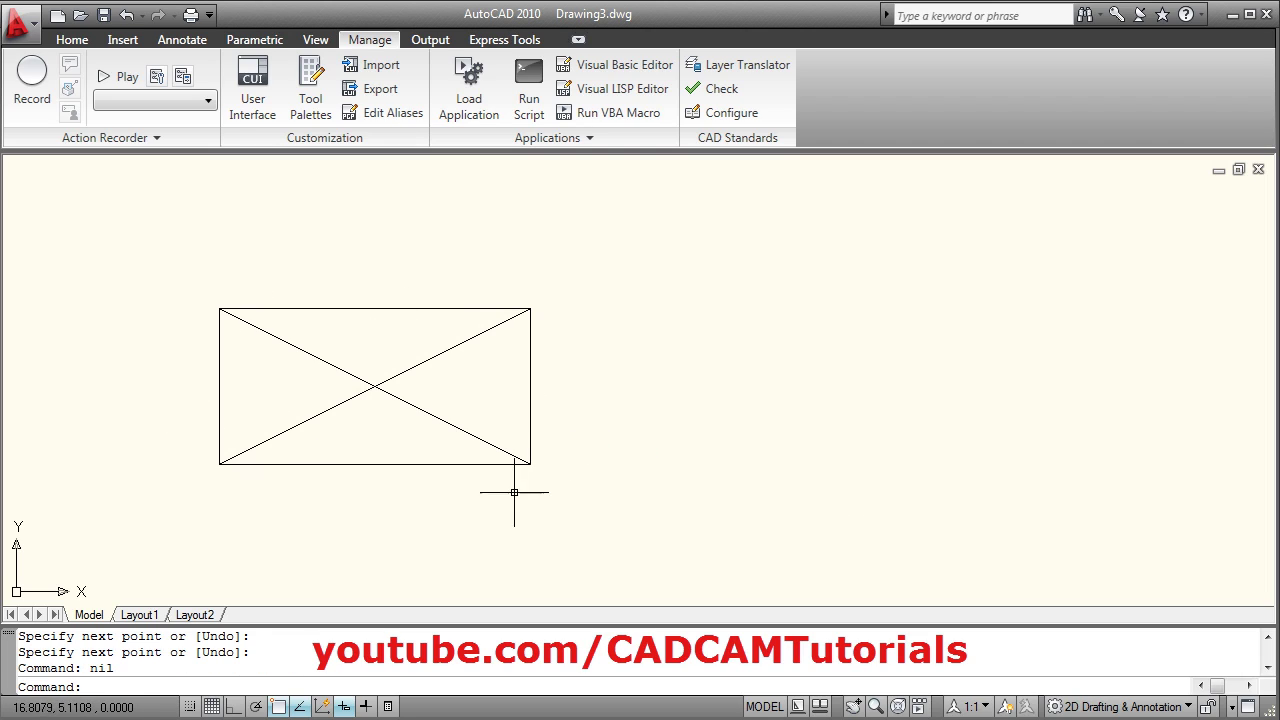
- Run RECT again for a crossed 5 by 5 square right of the rectangle
middle_drag(642, 511, 568, 516)
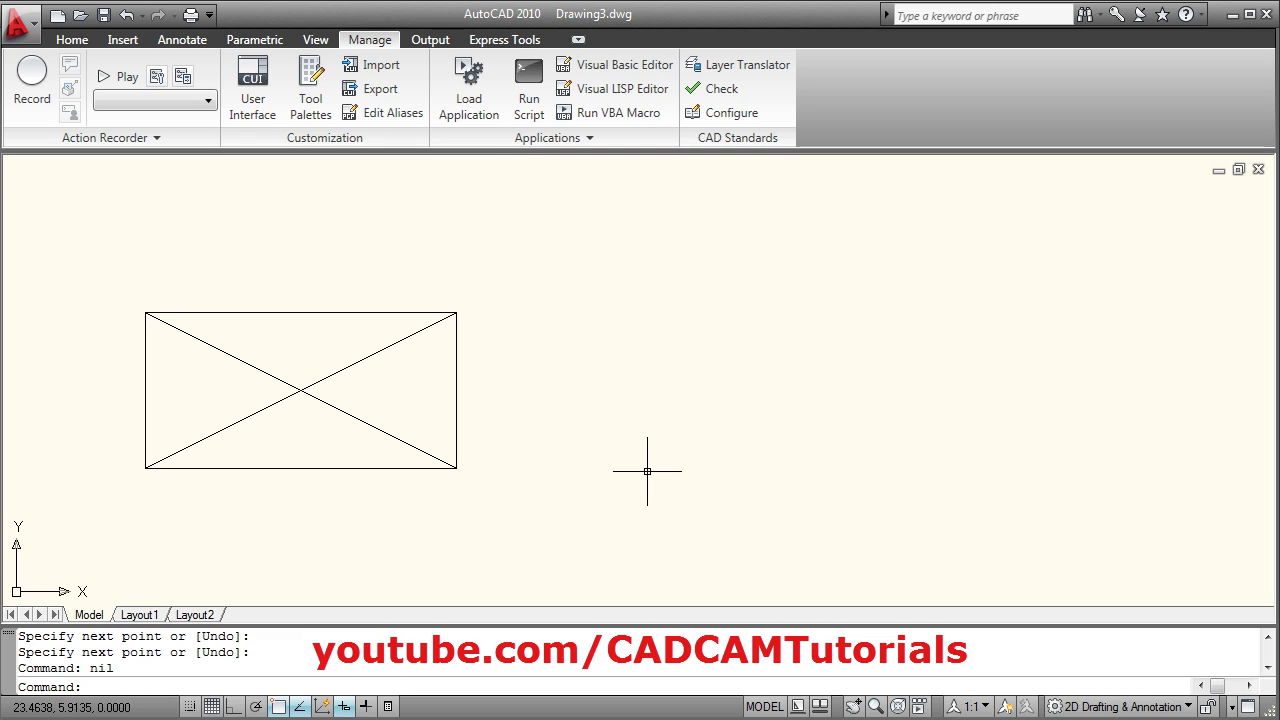
text(re)
key(Return)
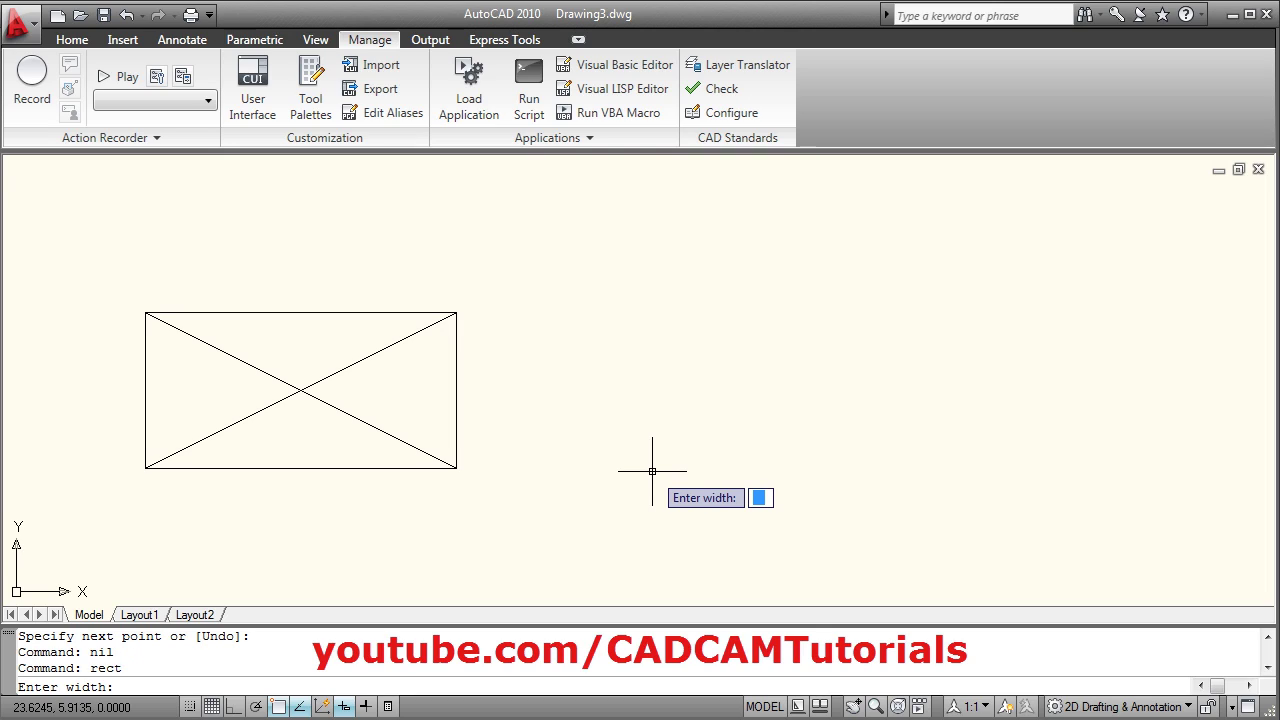
text(5)
key(Return)
text(5)
key(Return)
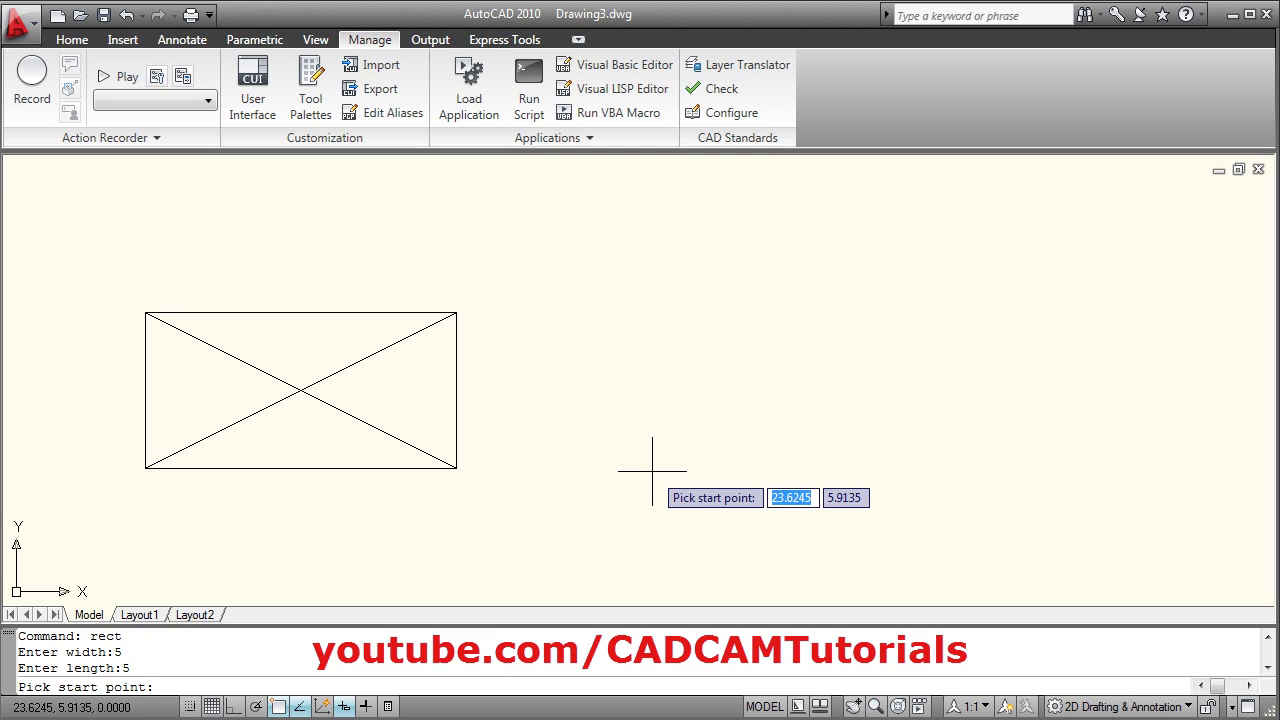
click(662, 455)
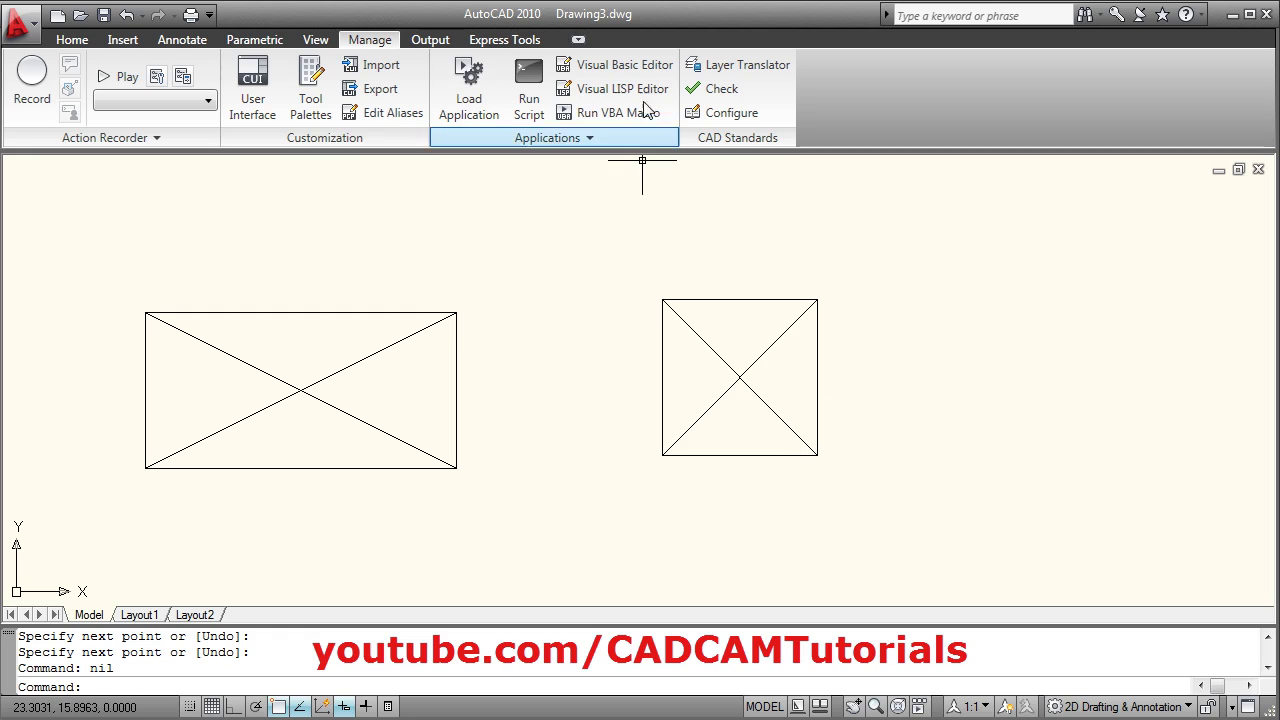
- Close the Visual LISP editor and close Drawing3 without saving
click(613, 88)
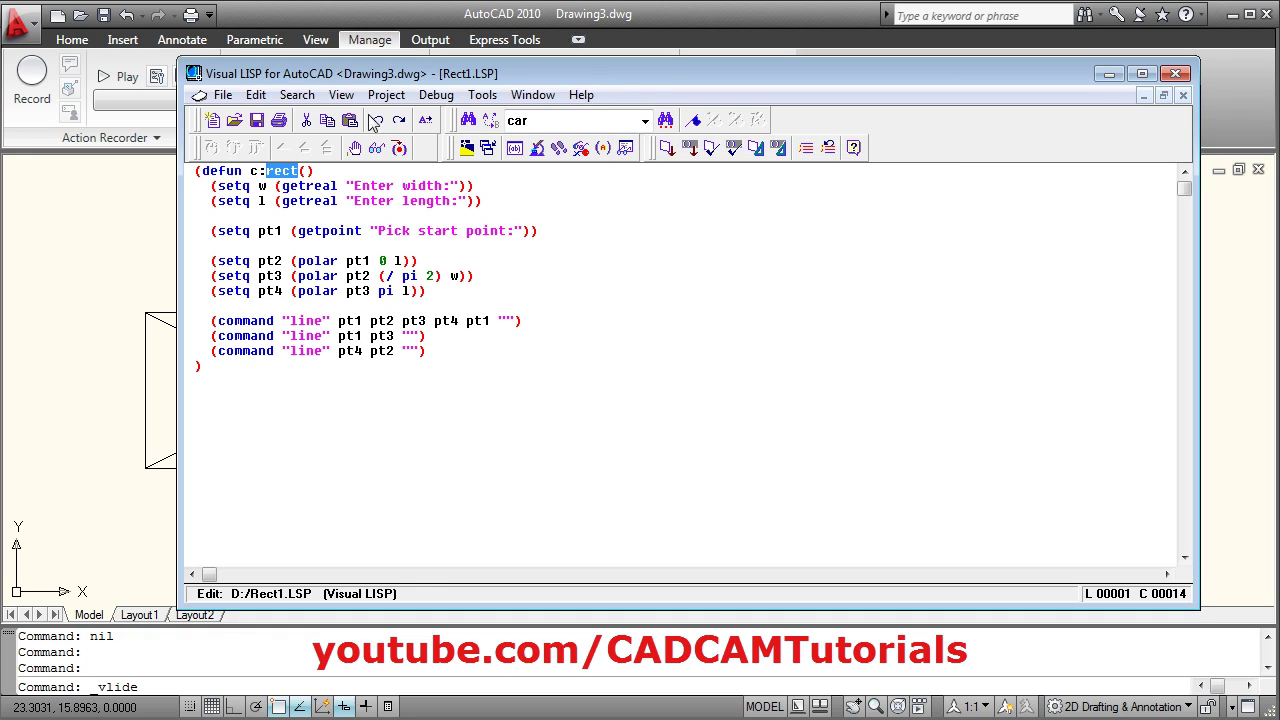
click(348, 350)
click(1177, 75)
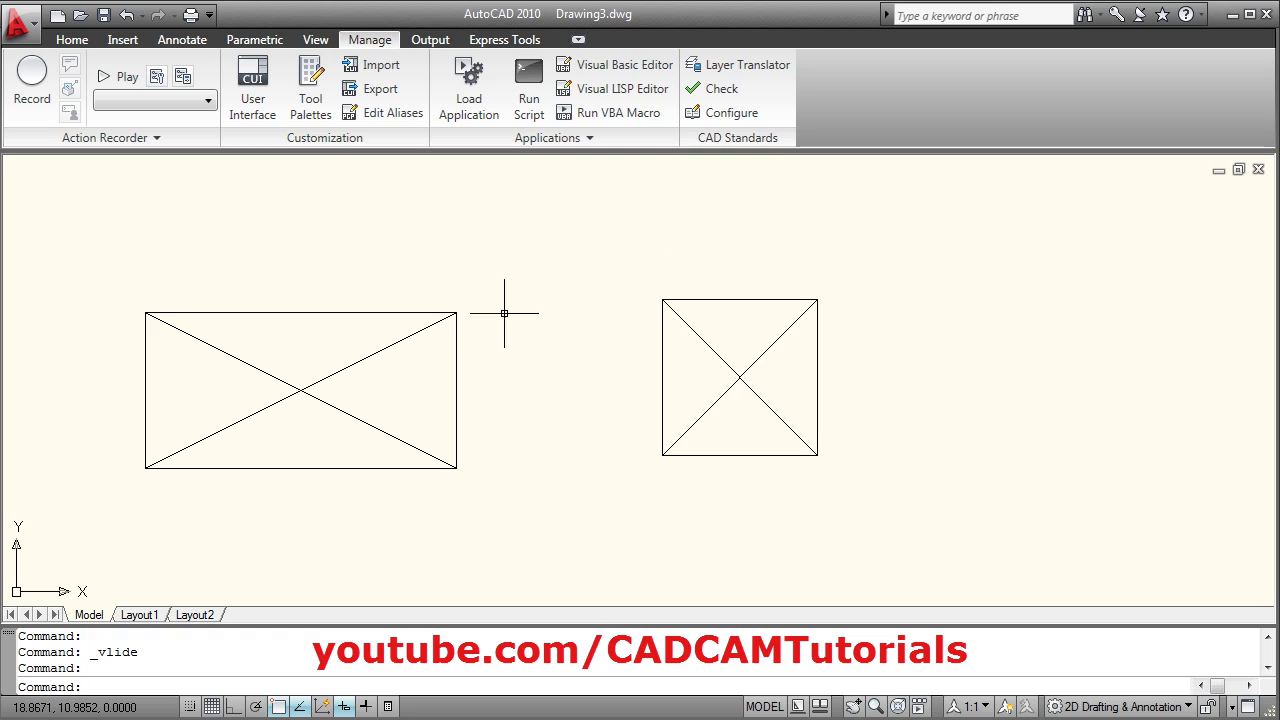
click(72, 40)
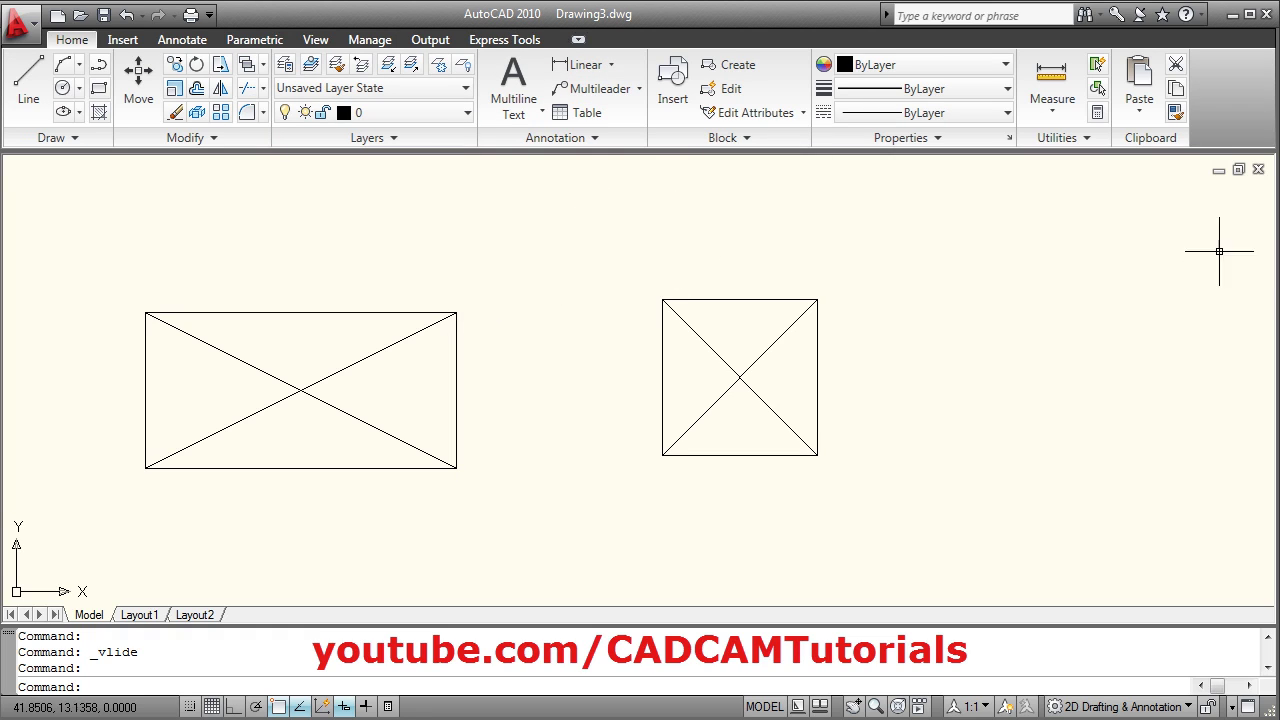
click(1258, 171)
click(652, 414)
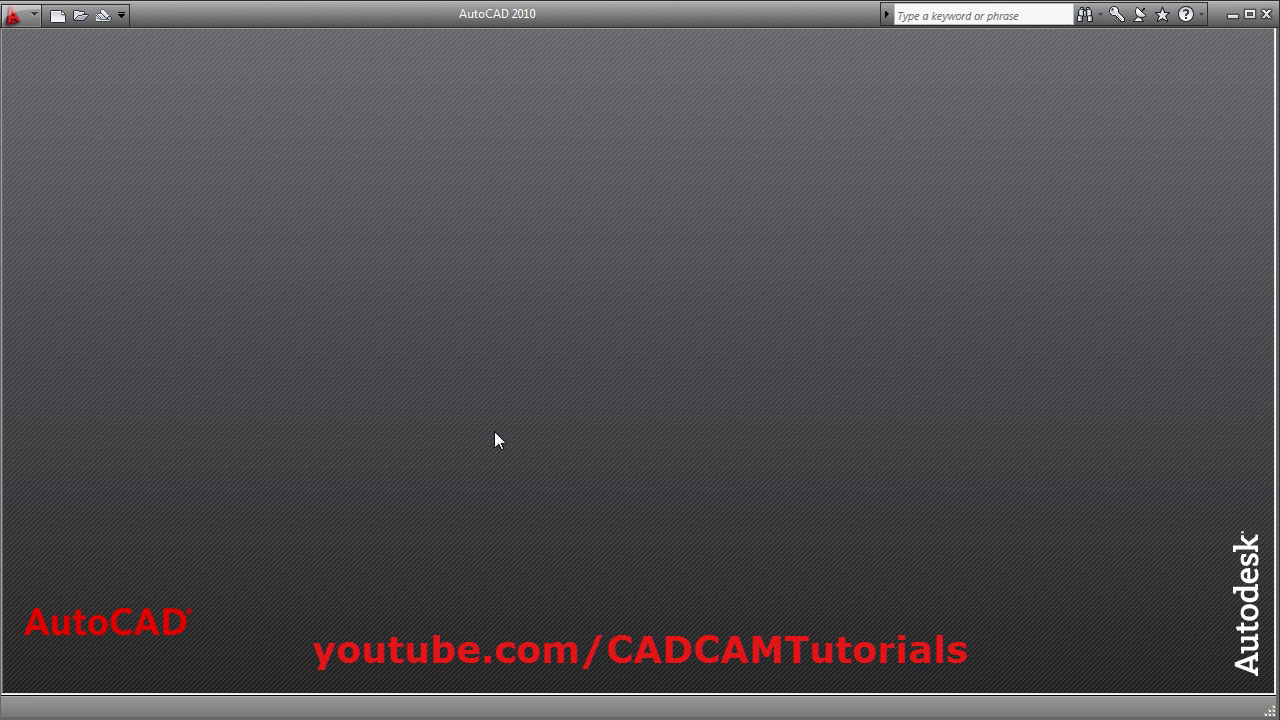
- Start a new drawing from acad.dwt and confirm RECT is now an unknown command
click(57, 15)
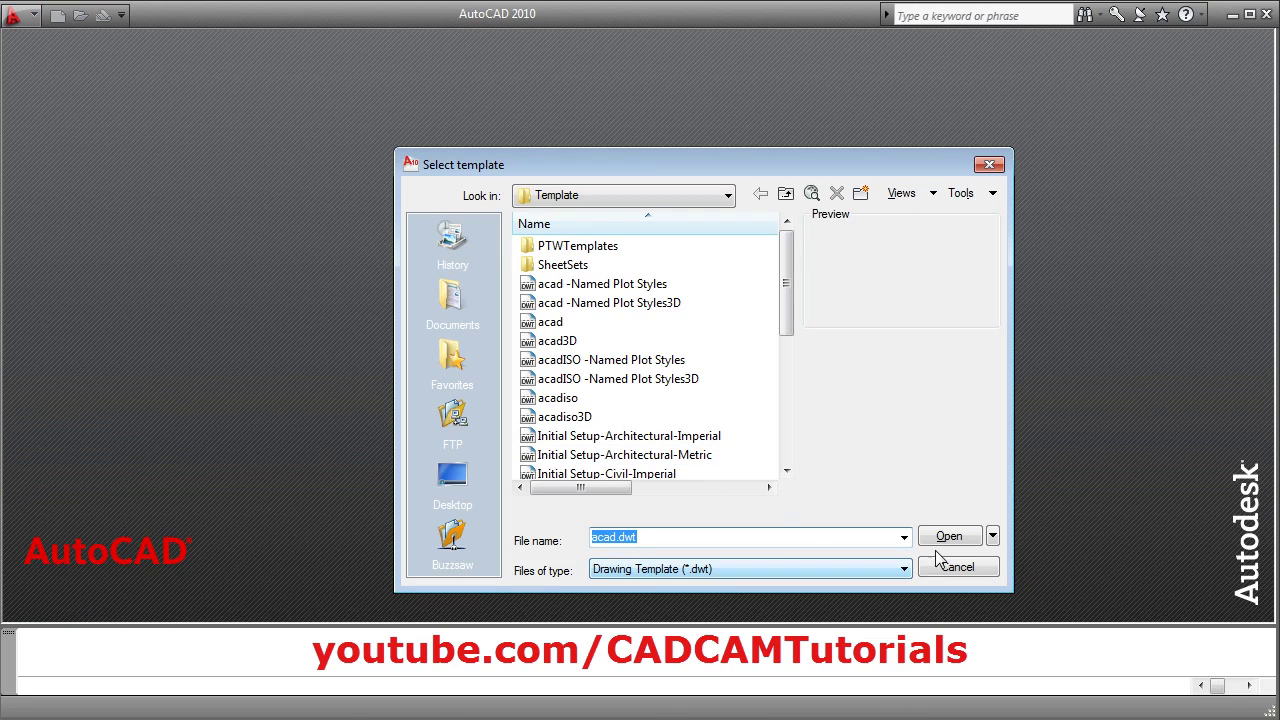
click(945, 545)
text(rect)
key(Return)
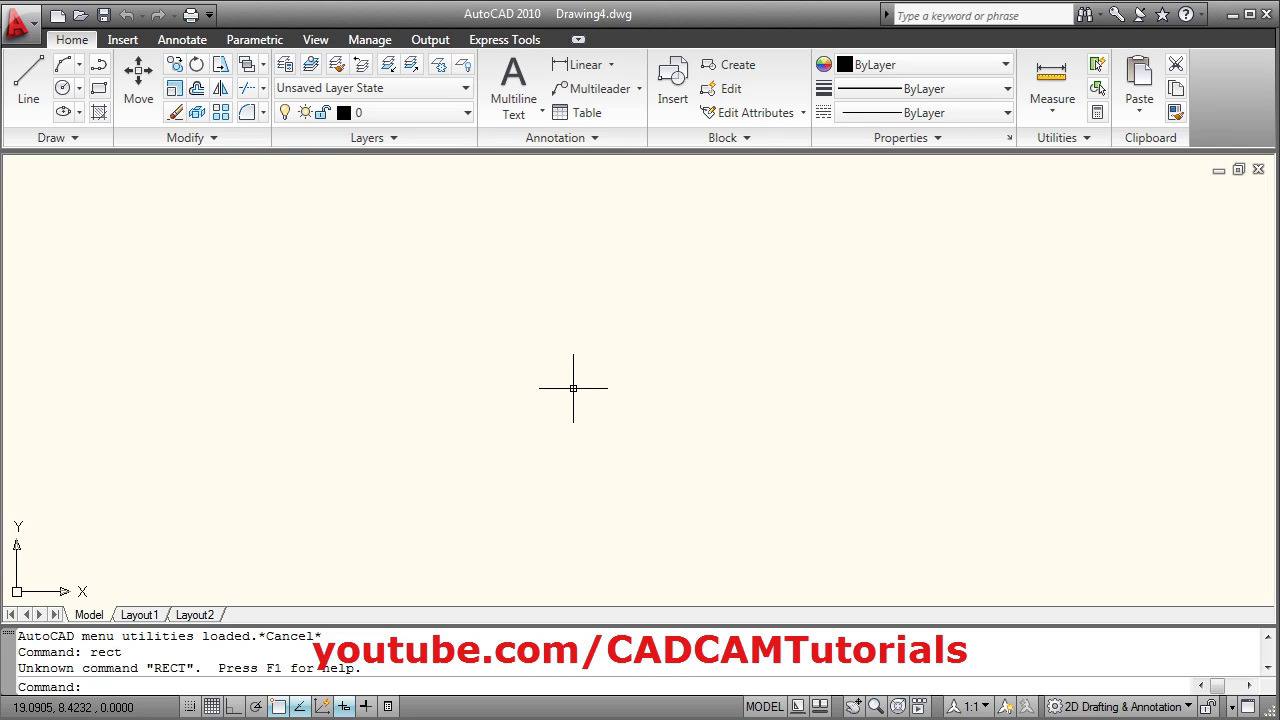
- Load Rect1.LSP through the Load/Unload Applications window
click(376, 44)
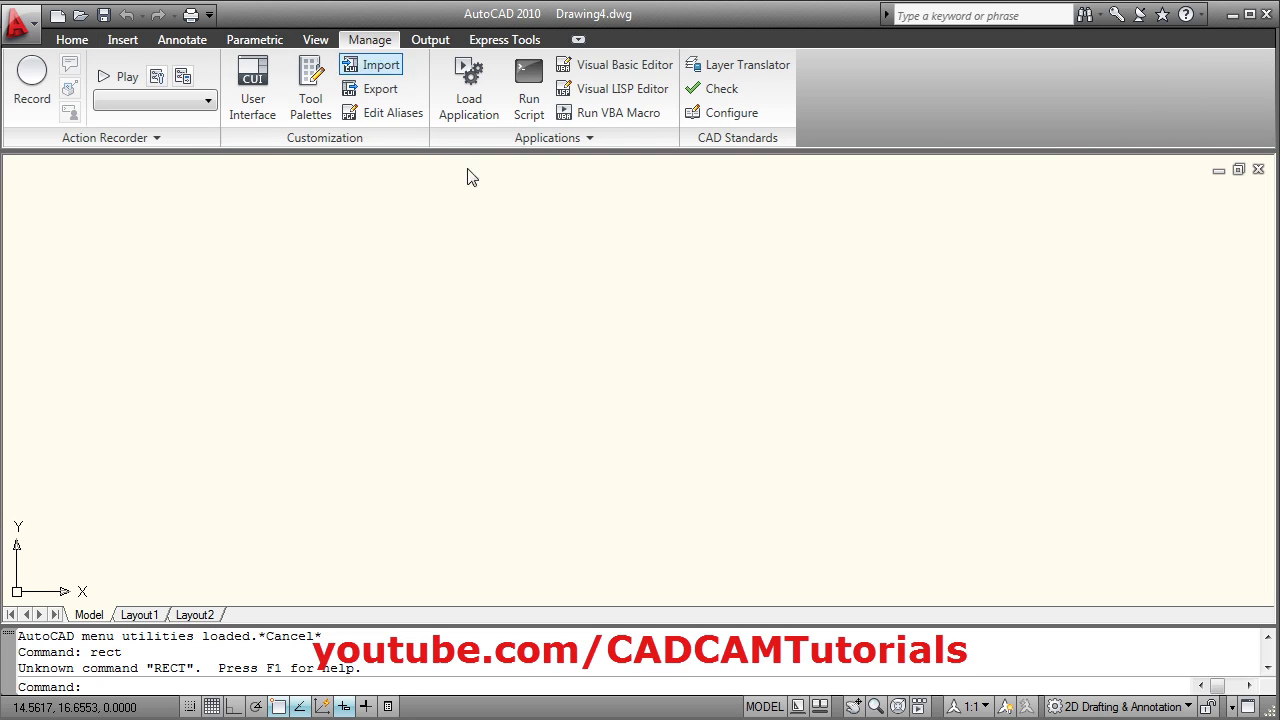
click(474, 118)
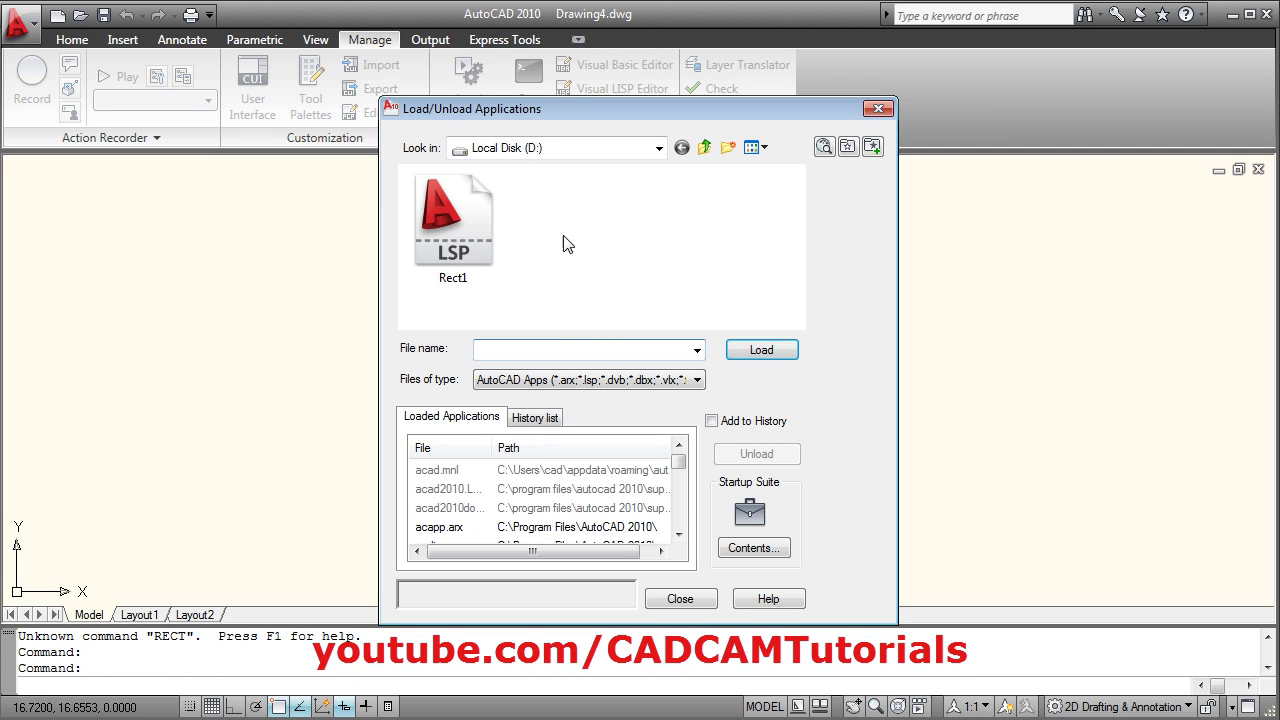
click(485, 245)
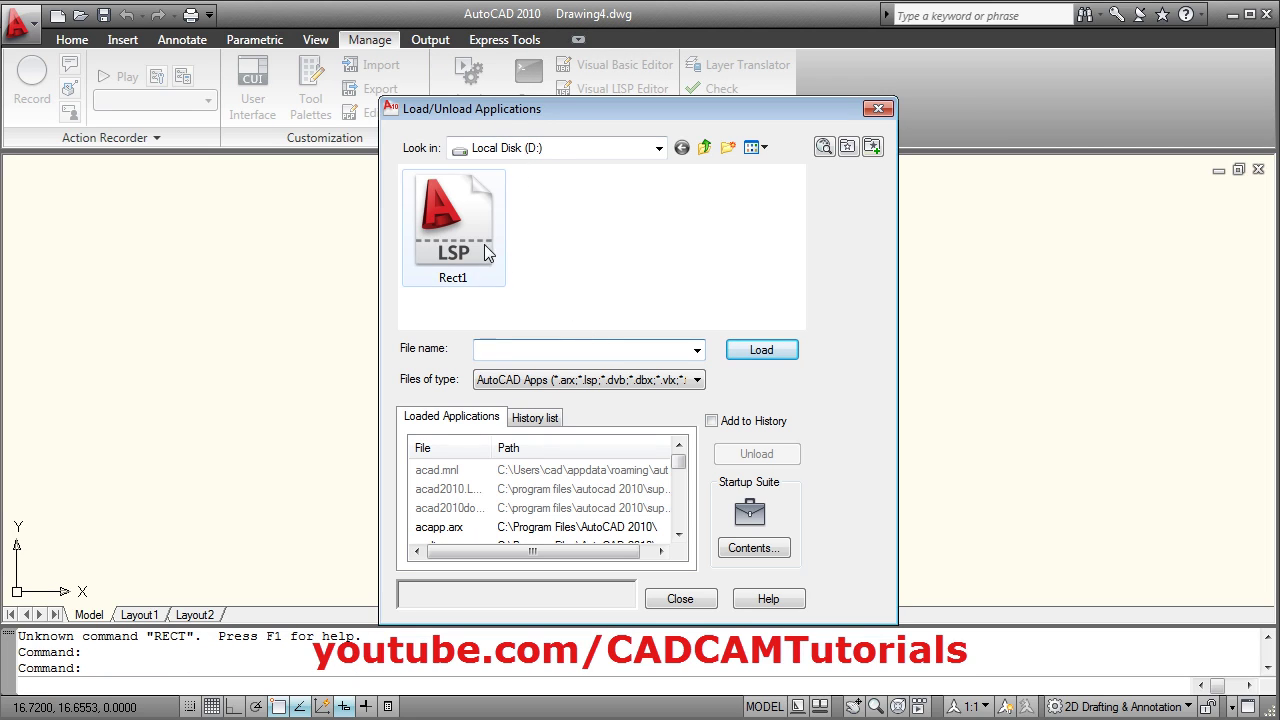
click(762, 350)
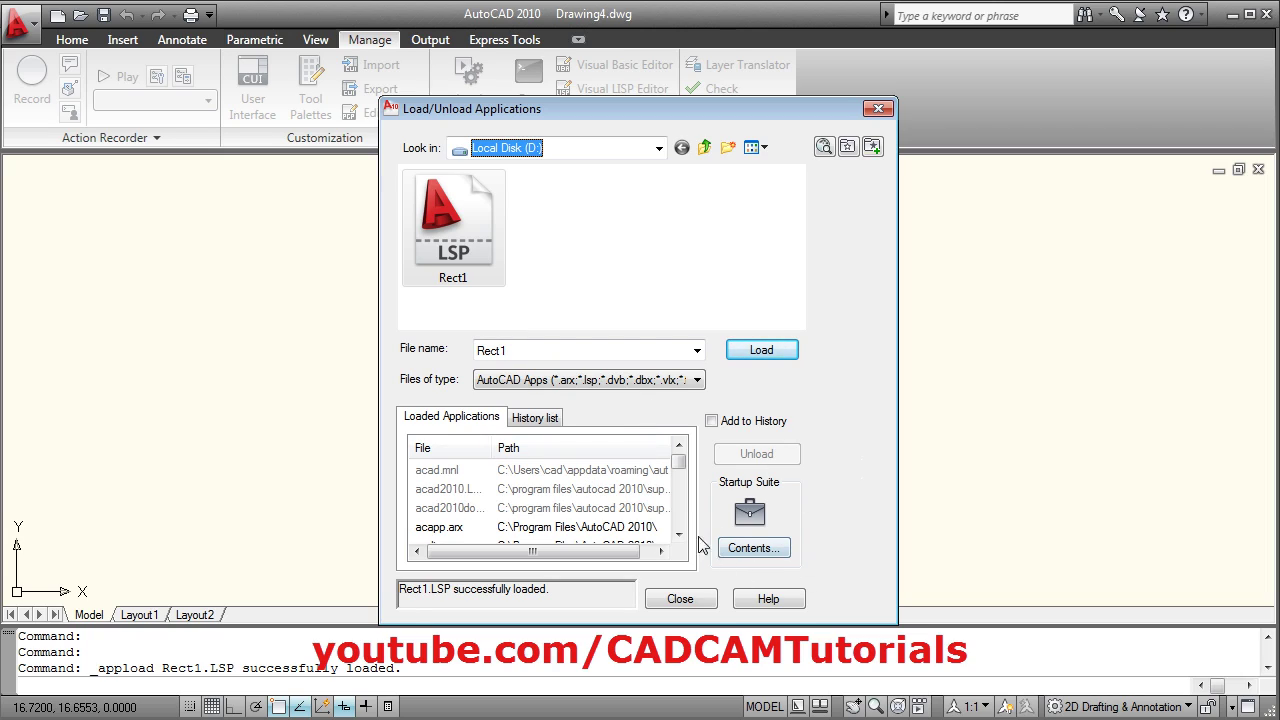
- Add Rect1.LSP from Local Disk (D:) to the Startup Suite and close the dialogs
click(758, 550)
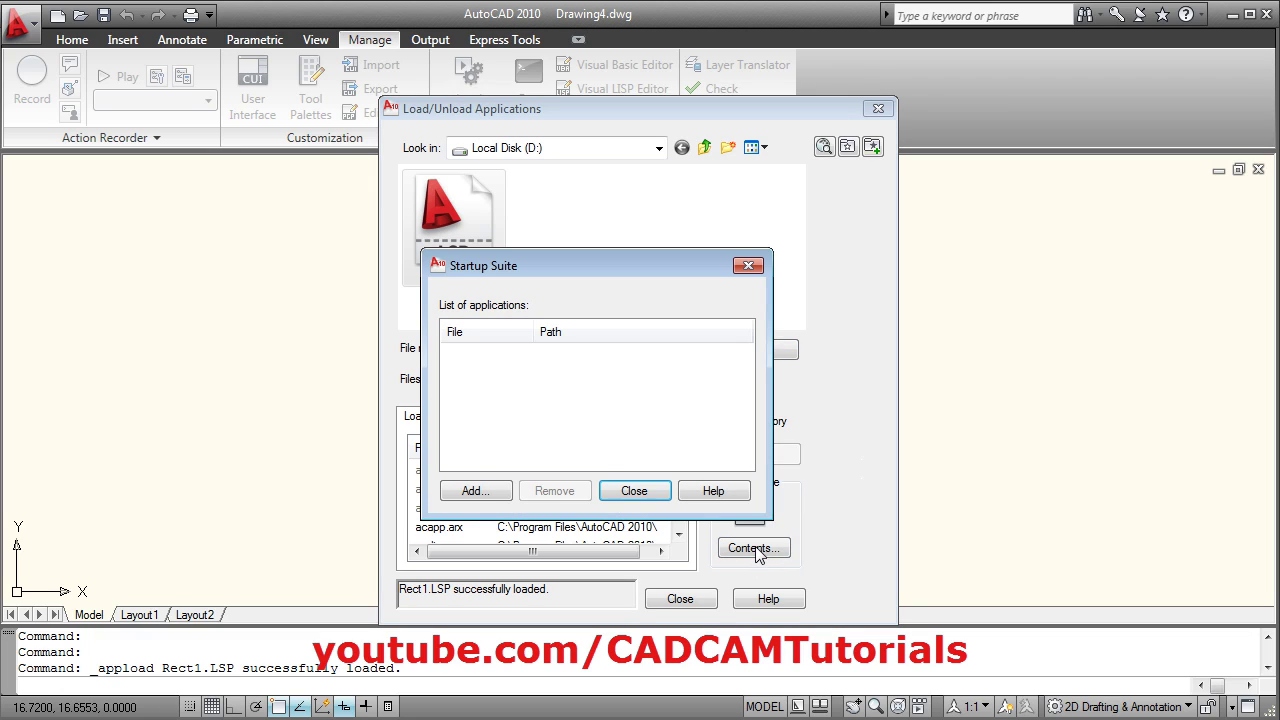
click(475, 490)
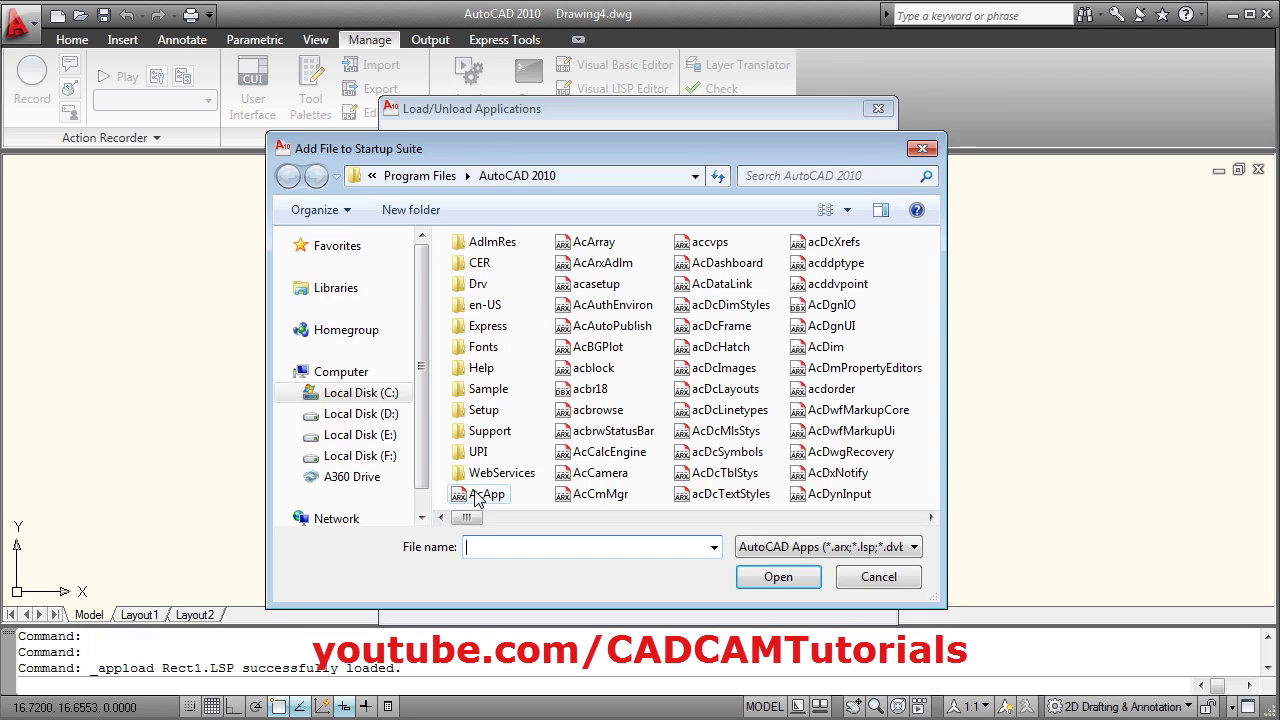
click(376, 416)
click(515, 308)
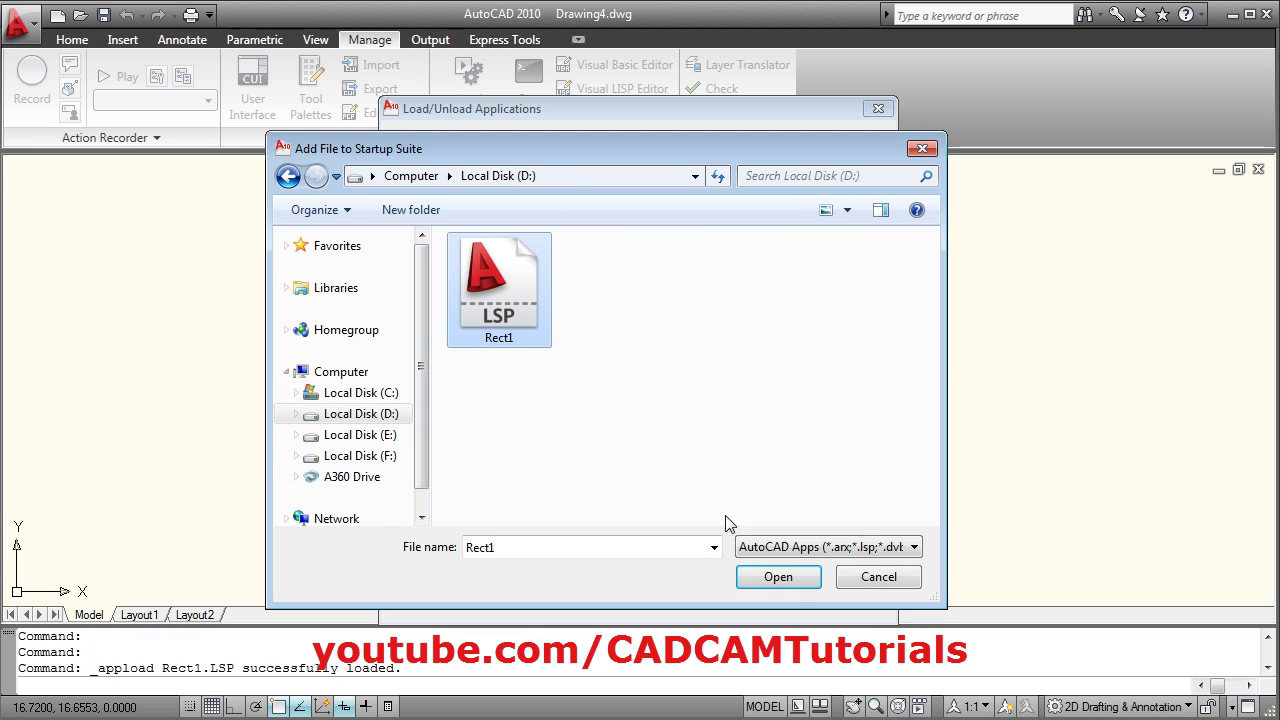
click(779, 578)
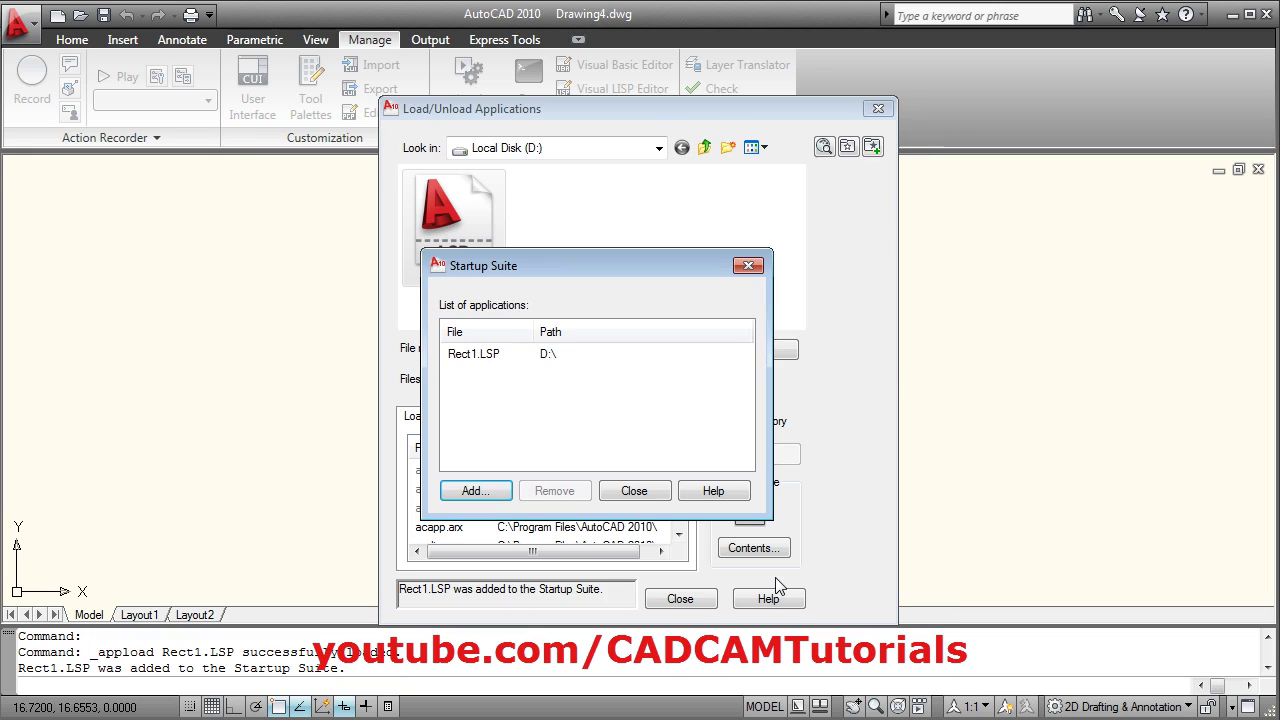
click(633, 491)
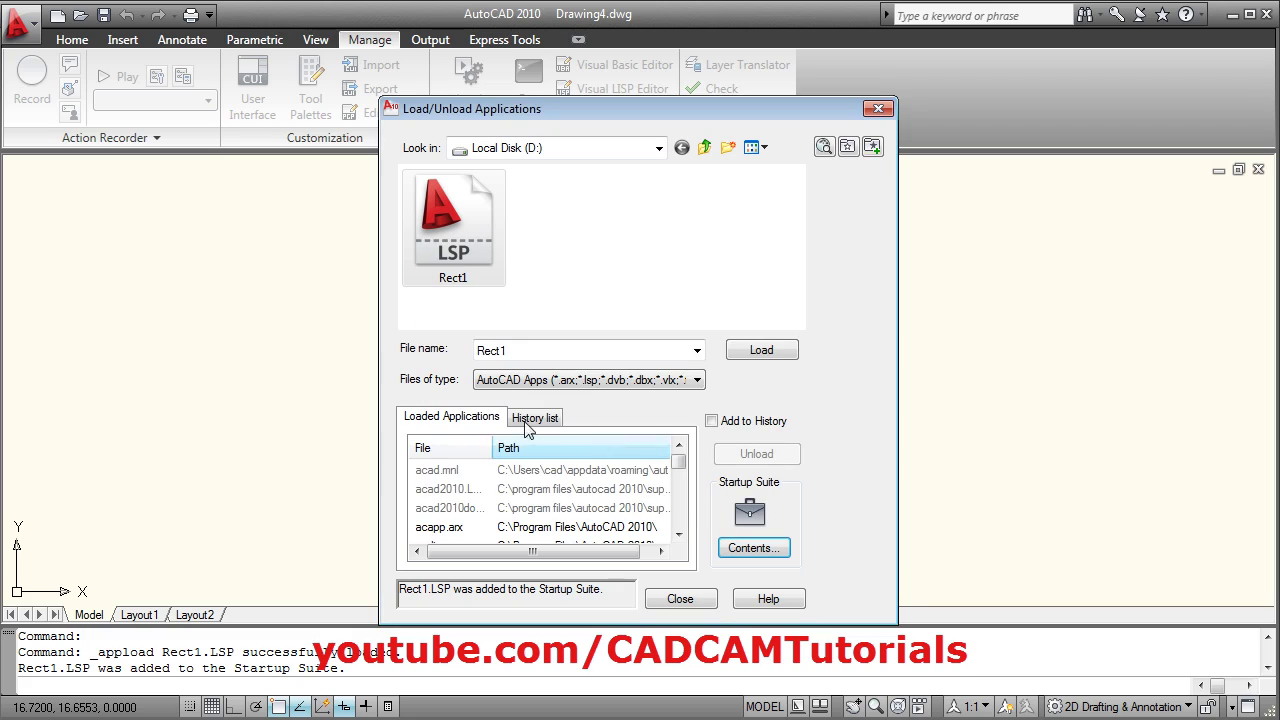
click(689, 597)
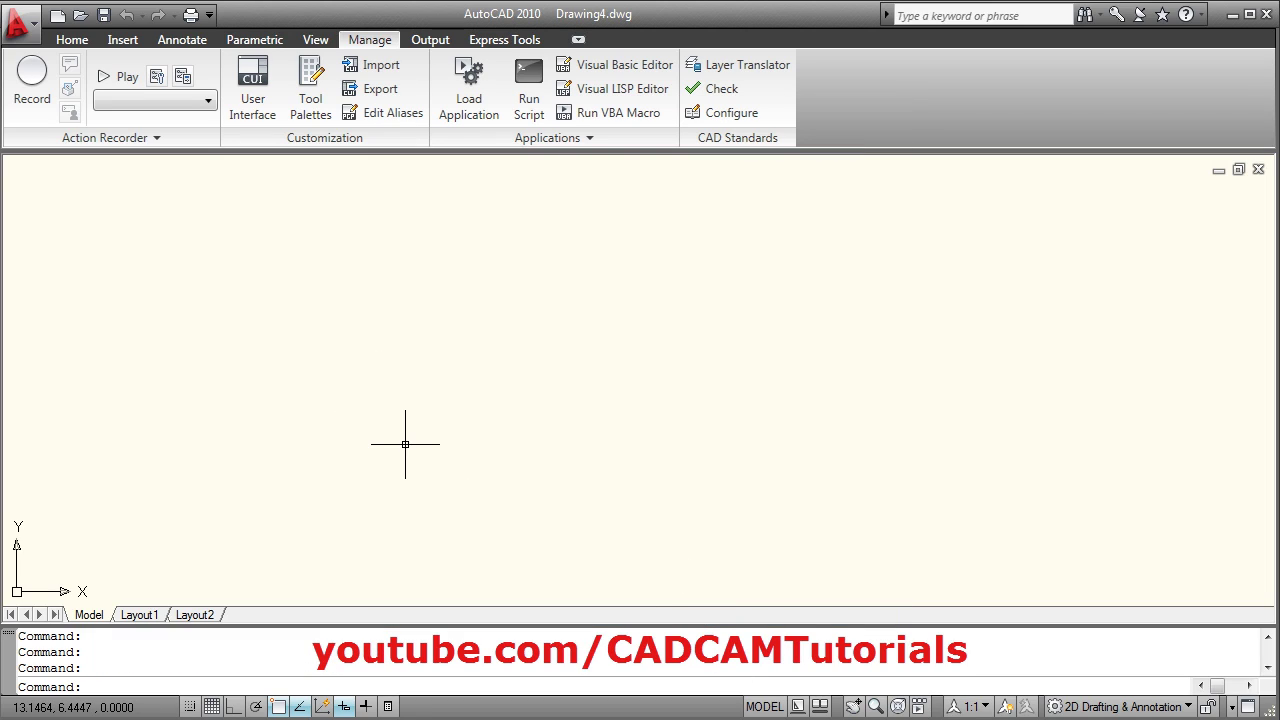
- Run RECT to draw a crossed 5 by 5 square
text(rec)
key(Return)
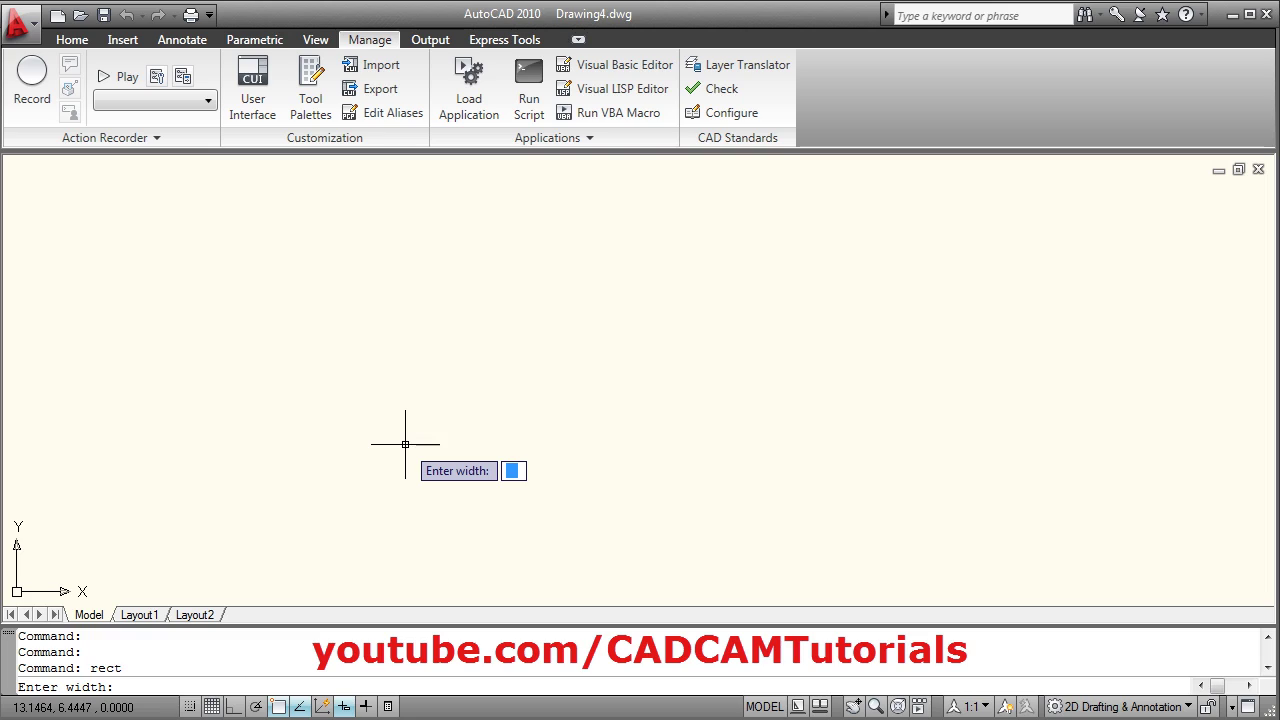
text(5)
key(Return)
text(5)
key(Return)
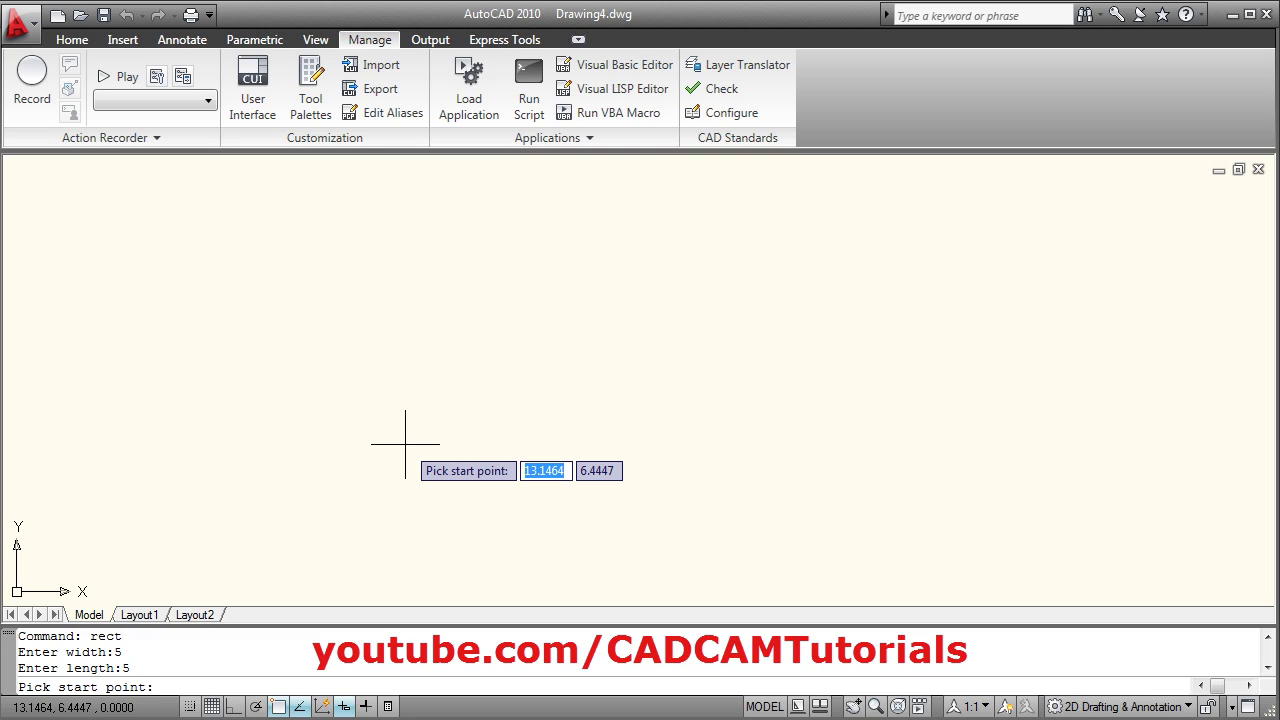
click(405, 444)
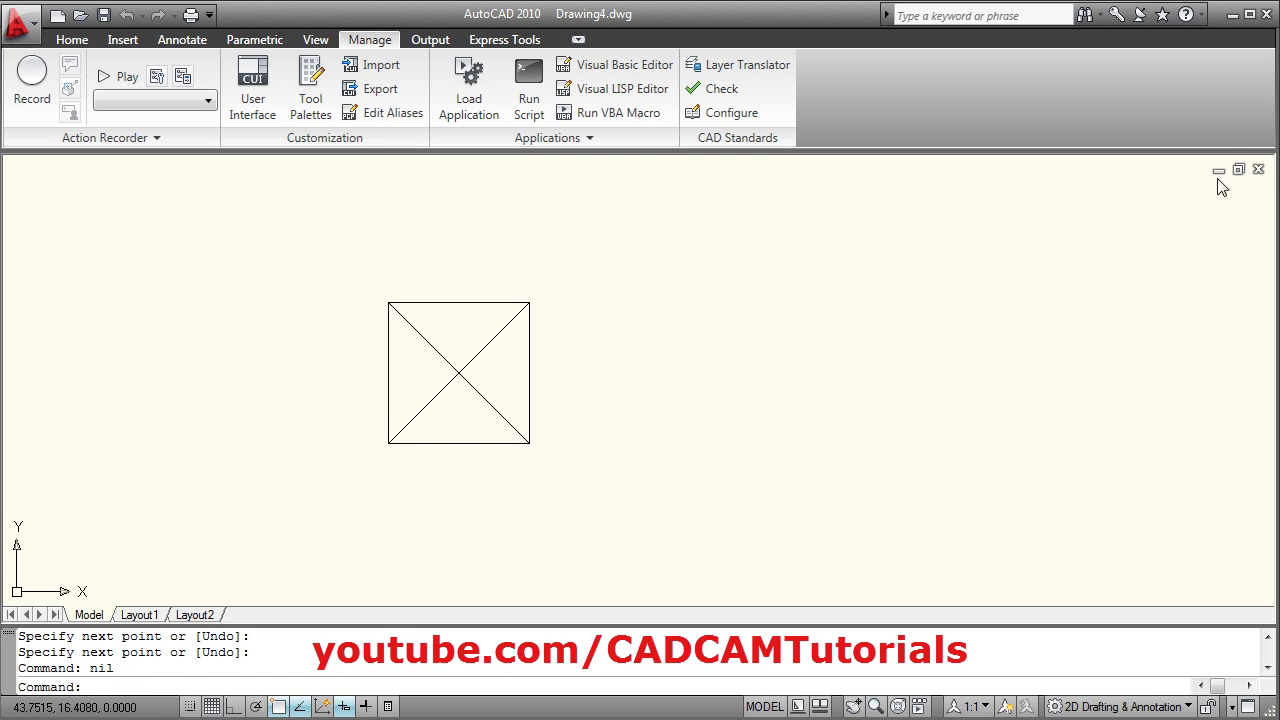
- In a new acad.dwt drawing, run RECT for a crossed 8 by 6 rectangle
click(58, 18)
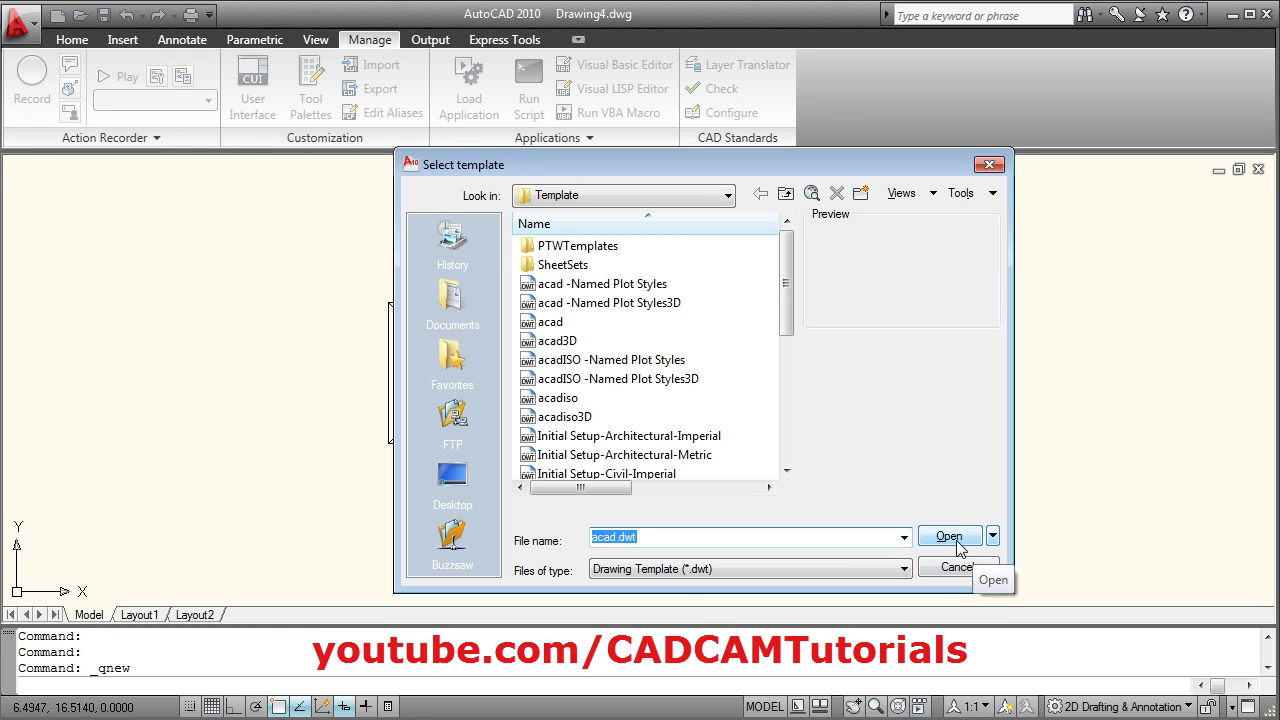
click(950, 538)
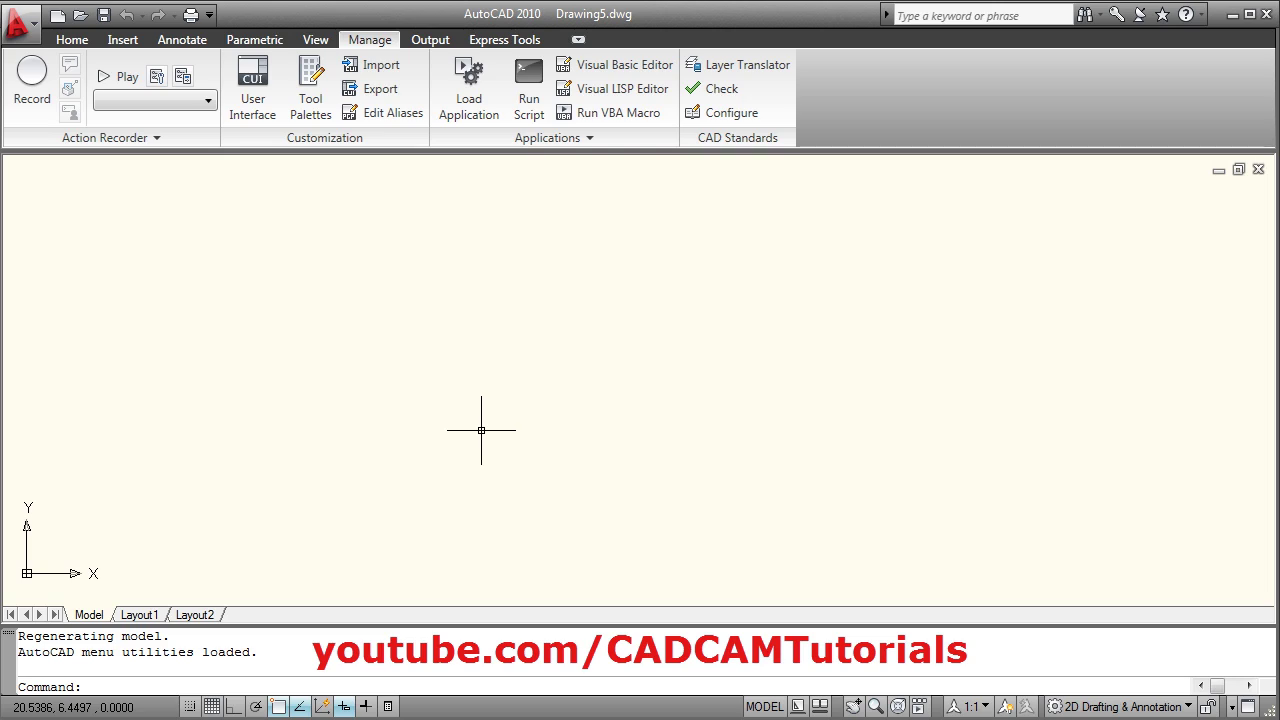
text(rect)
key(Return)
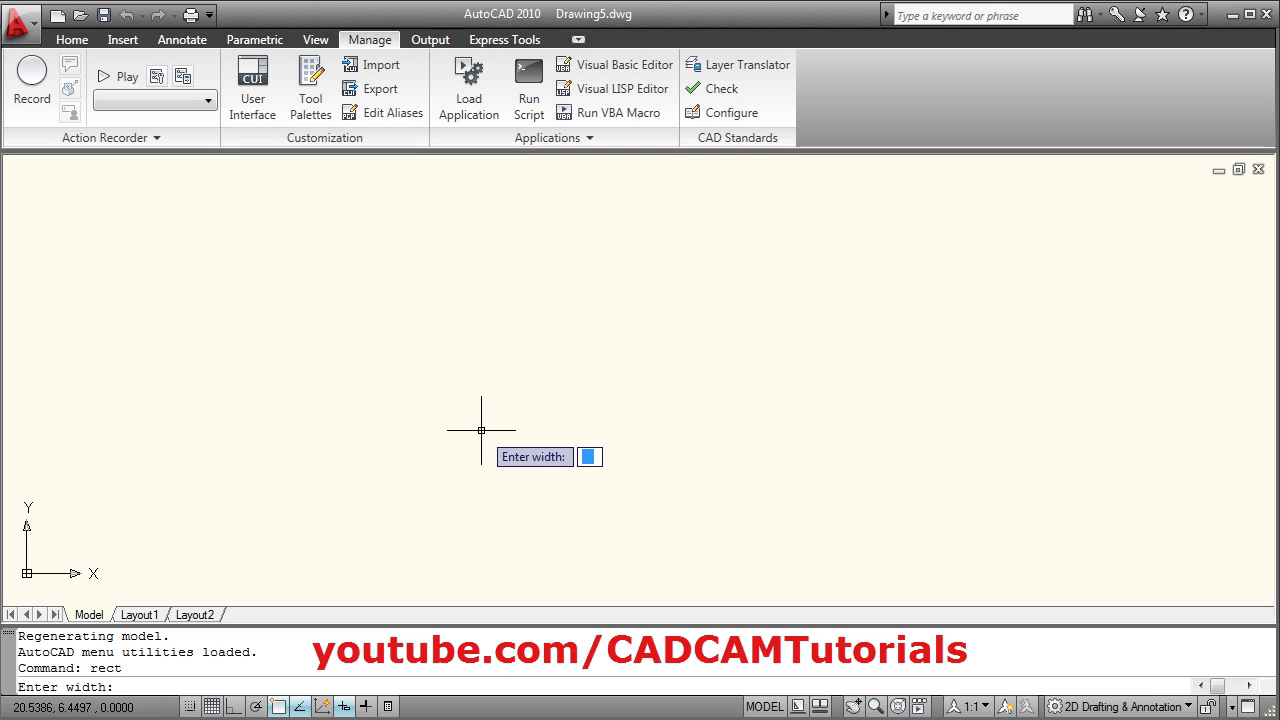
text(8)
key(Return)
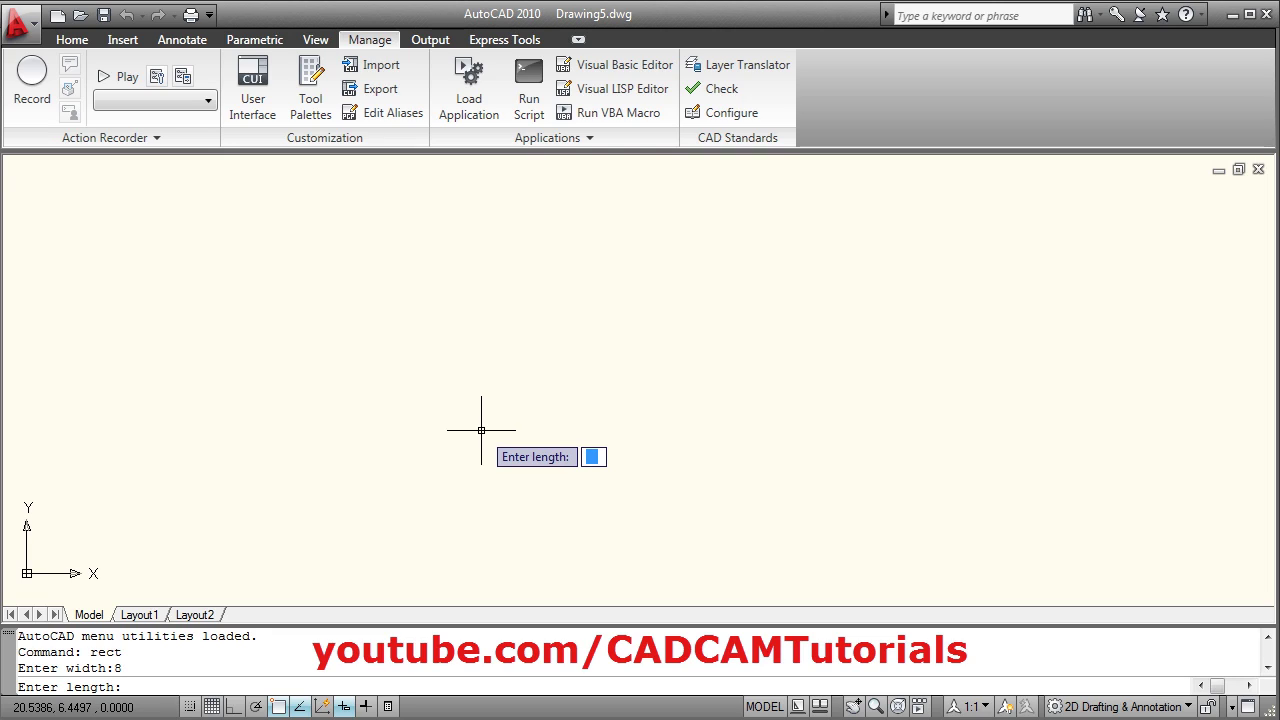
text(6)
key(Return)
click(413, 431)
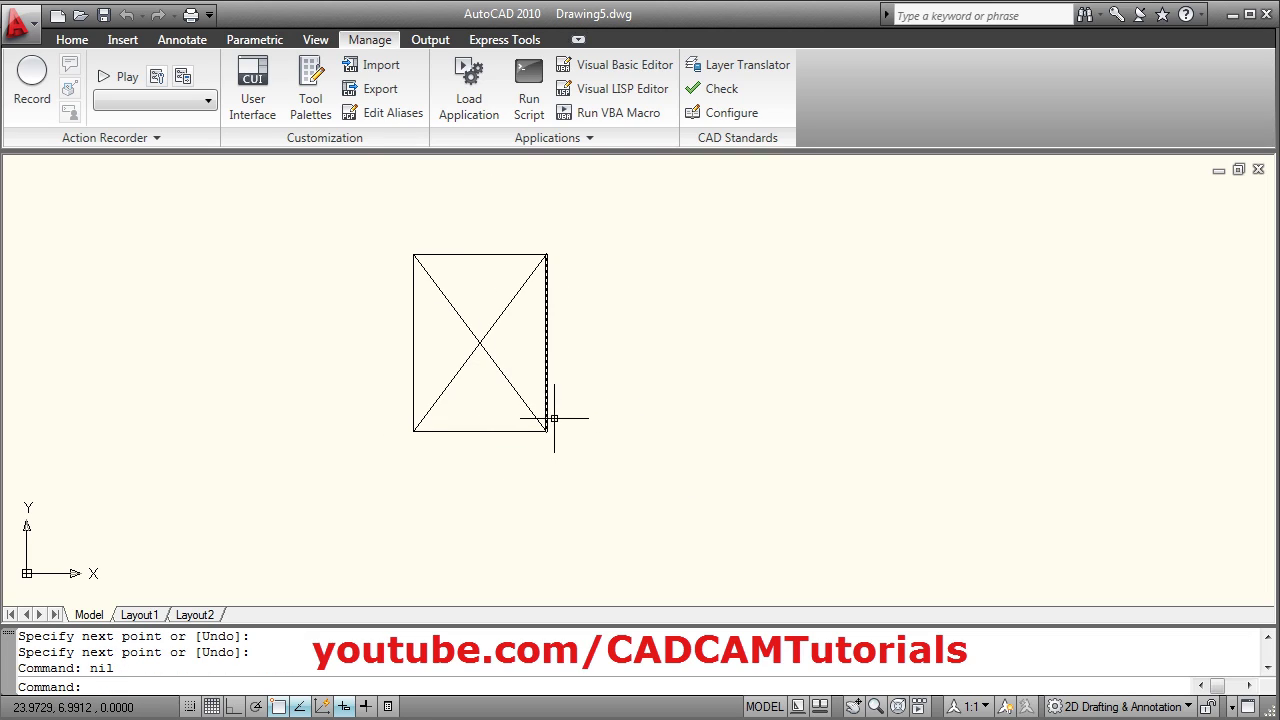
click(469, 90)
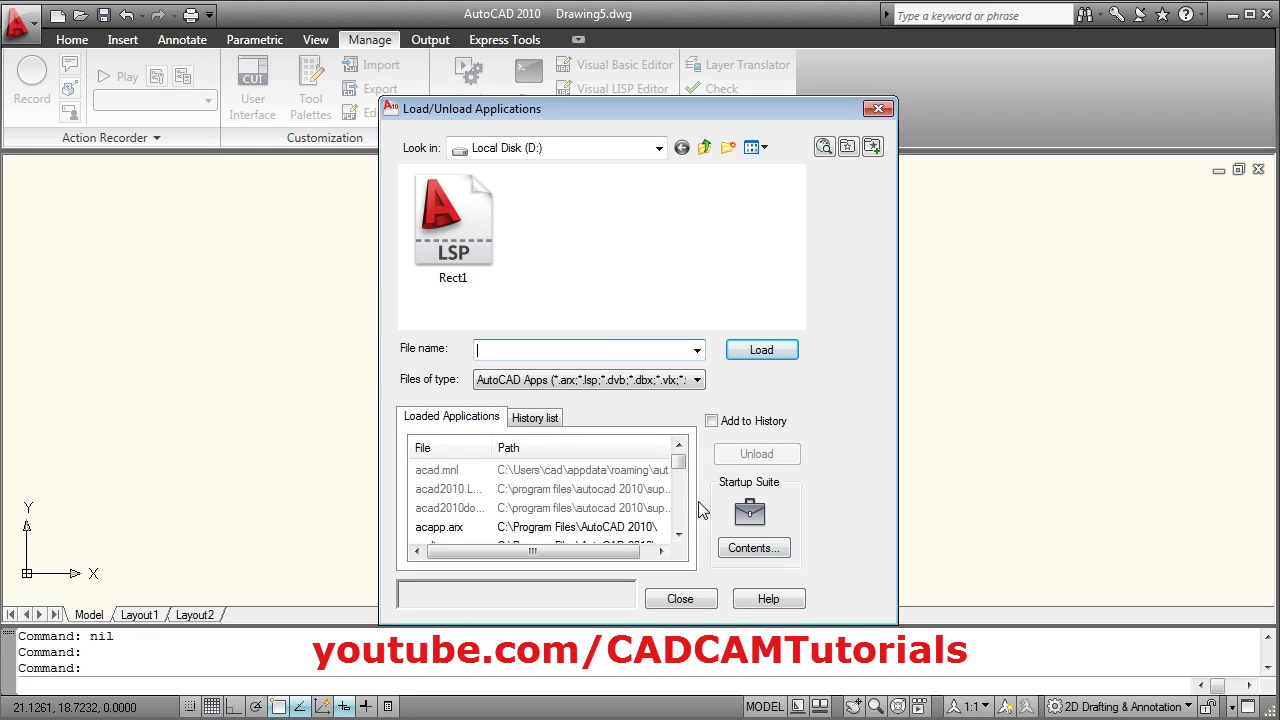
click(695, 598)
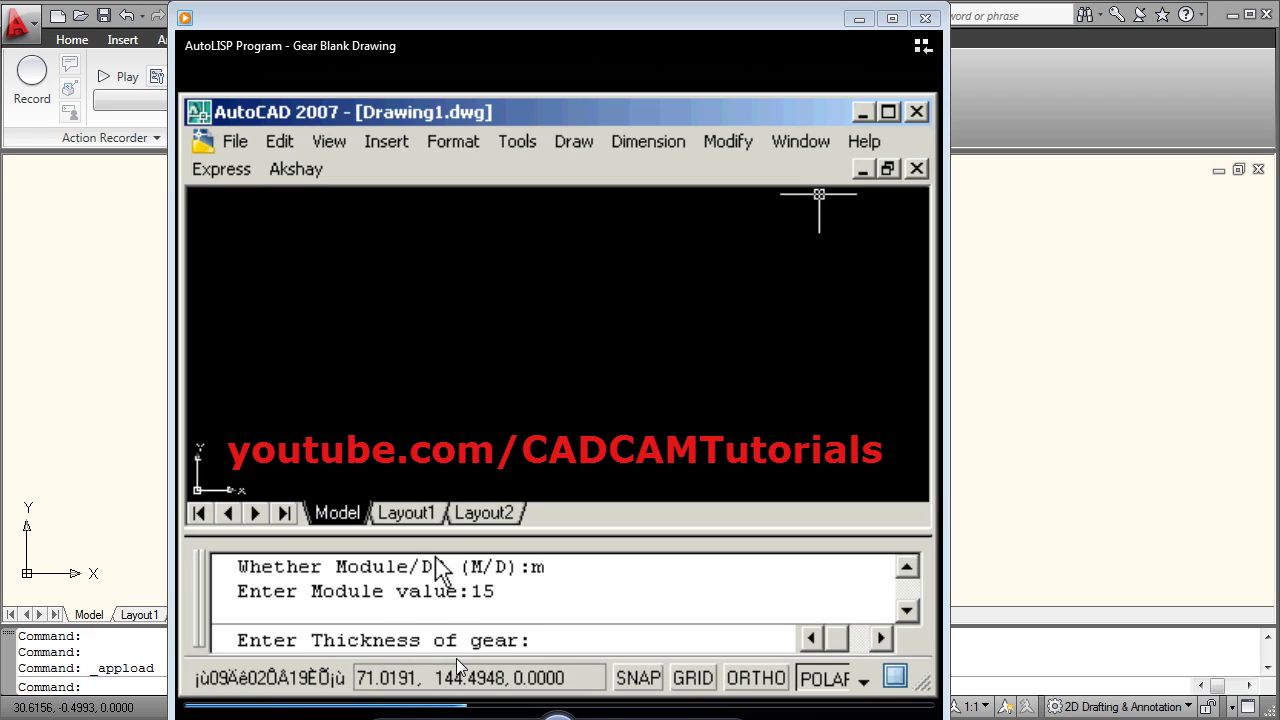
- Skip the Gear Blank video forward to the keyway prompts
click(614, 706)
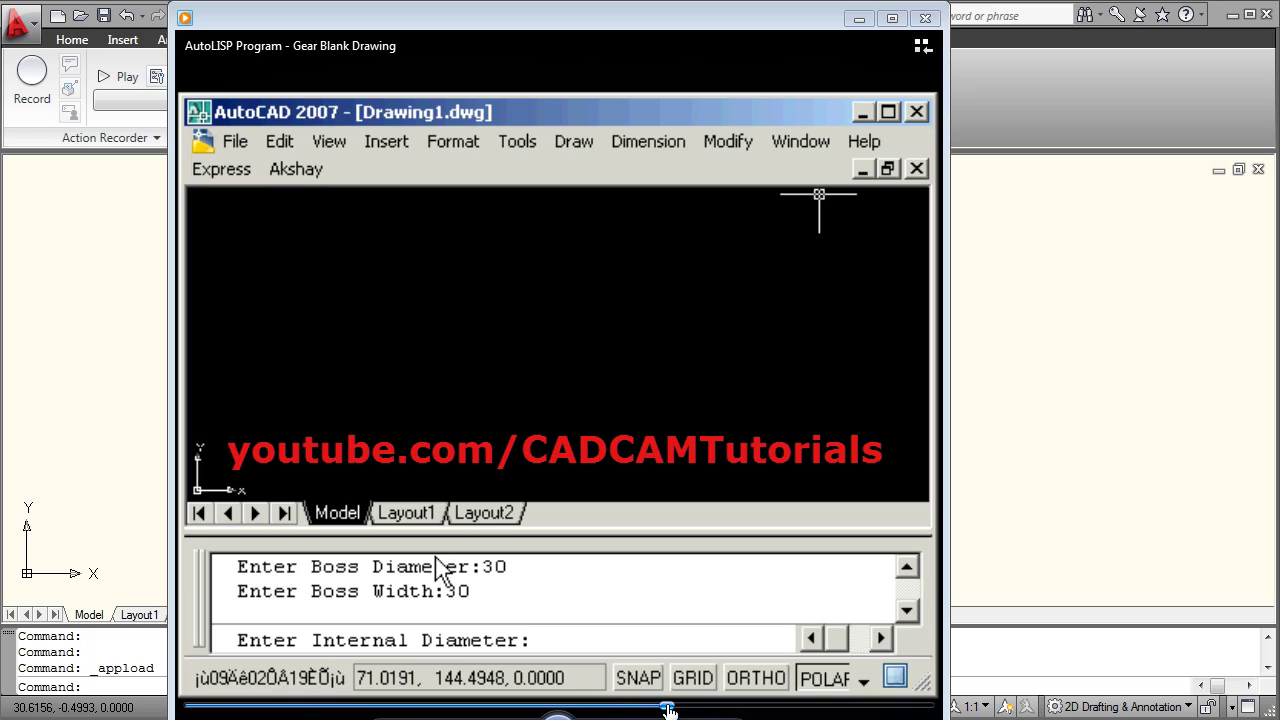
drag(668, 710, 846, 711)
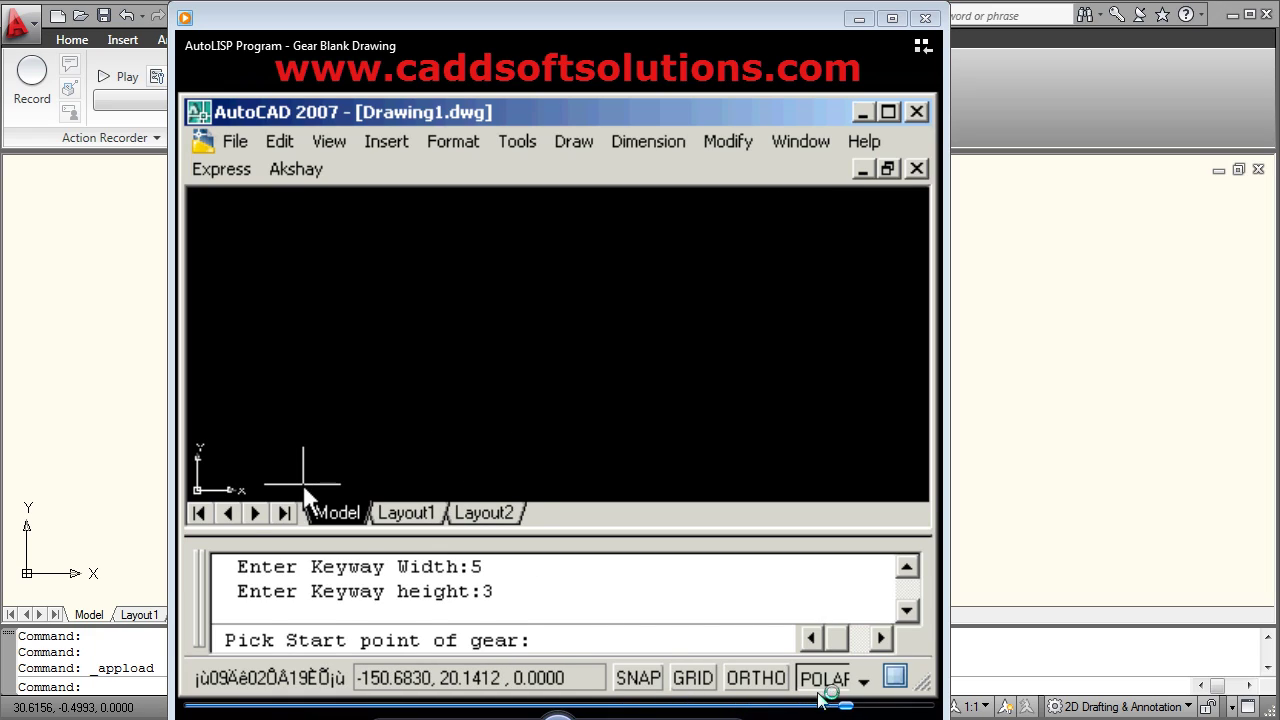